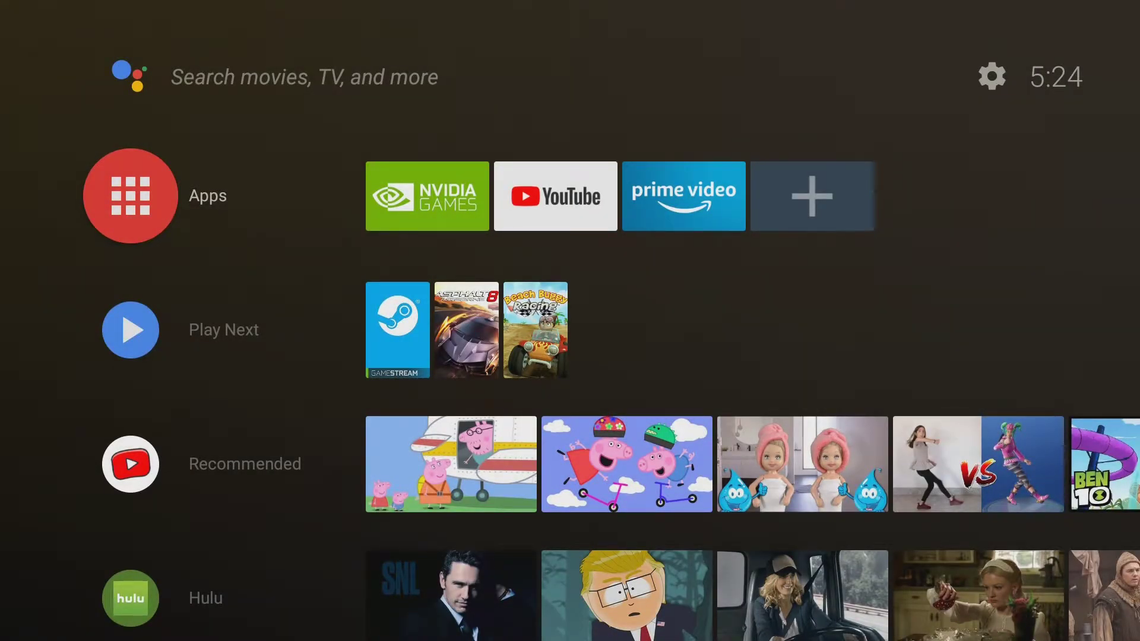
Browse the home screen rows down to Games and Hulu, then open the full Apps grid.
key("Down")
key("Down")
key("Down")
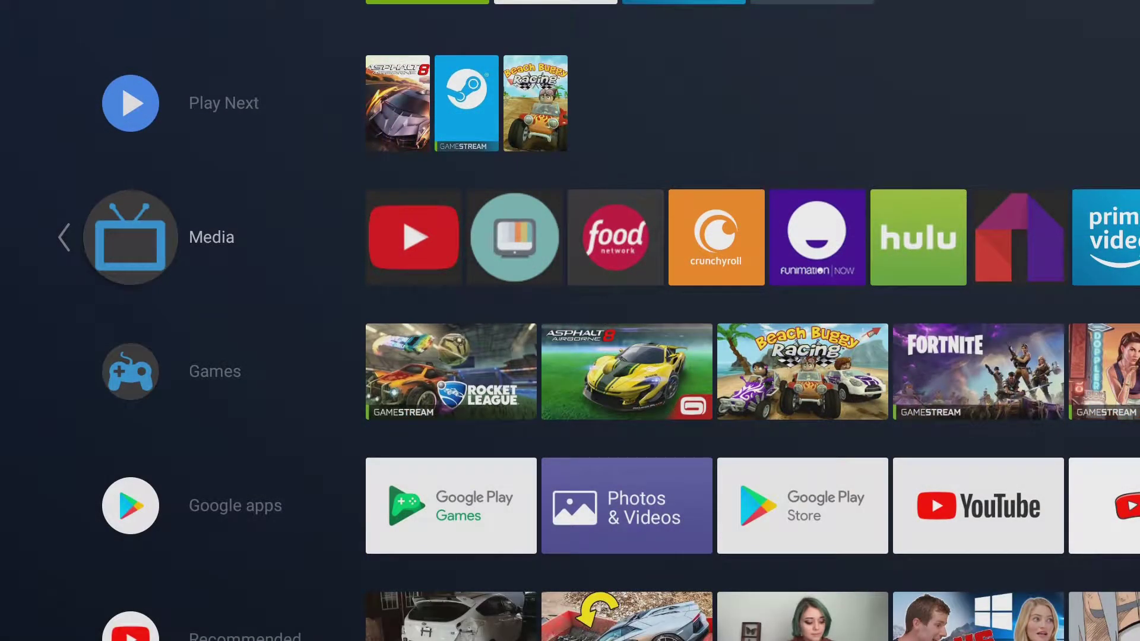
key("Down")
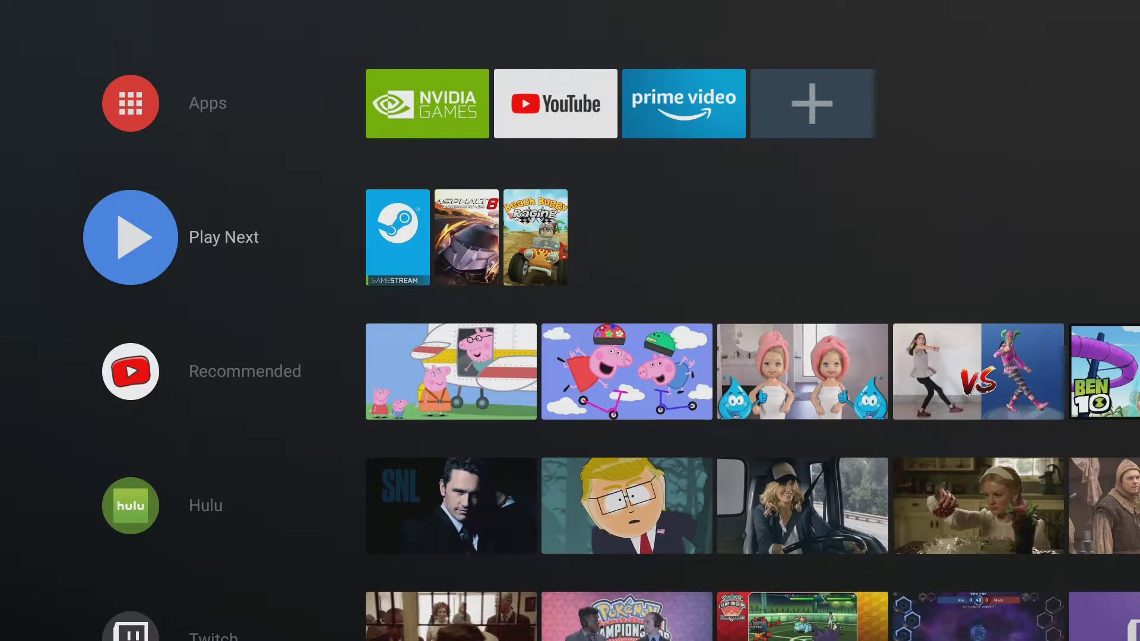
key("Down")
key("Down")
key("Up")
key("Up")
key("Up")
key("Up")
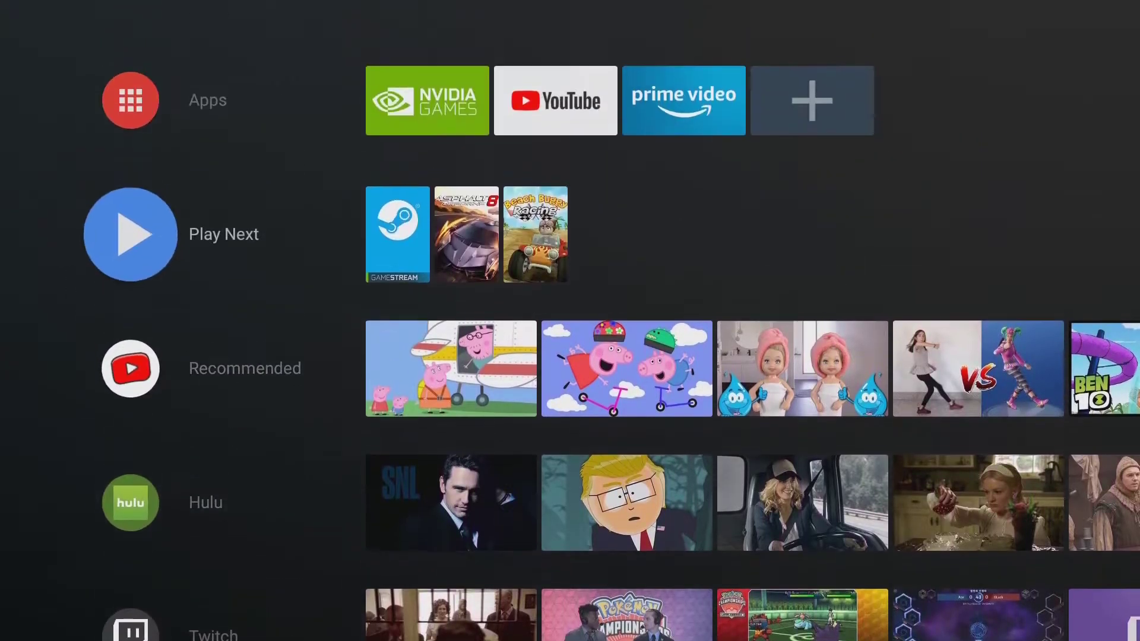
key("Right")
key("Down")
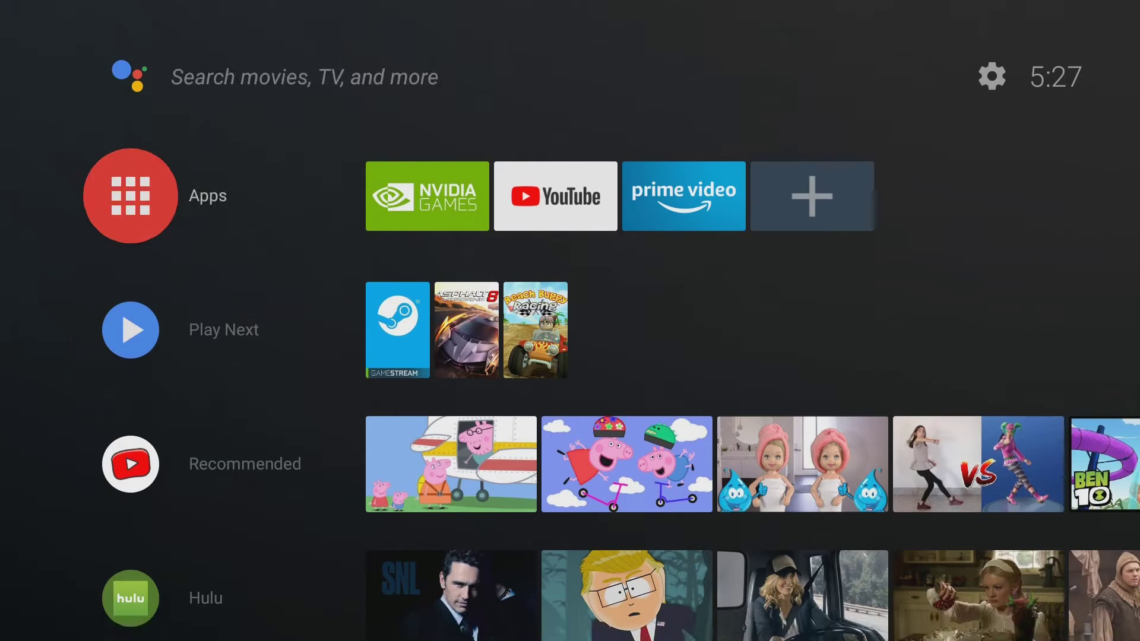
key("Return")
Launch Play Store, search 'sideload Channel' and open the Sideload Channel result to launch it.
key("Up")
key("Up")
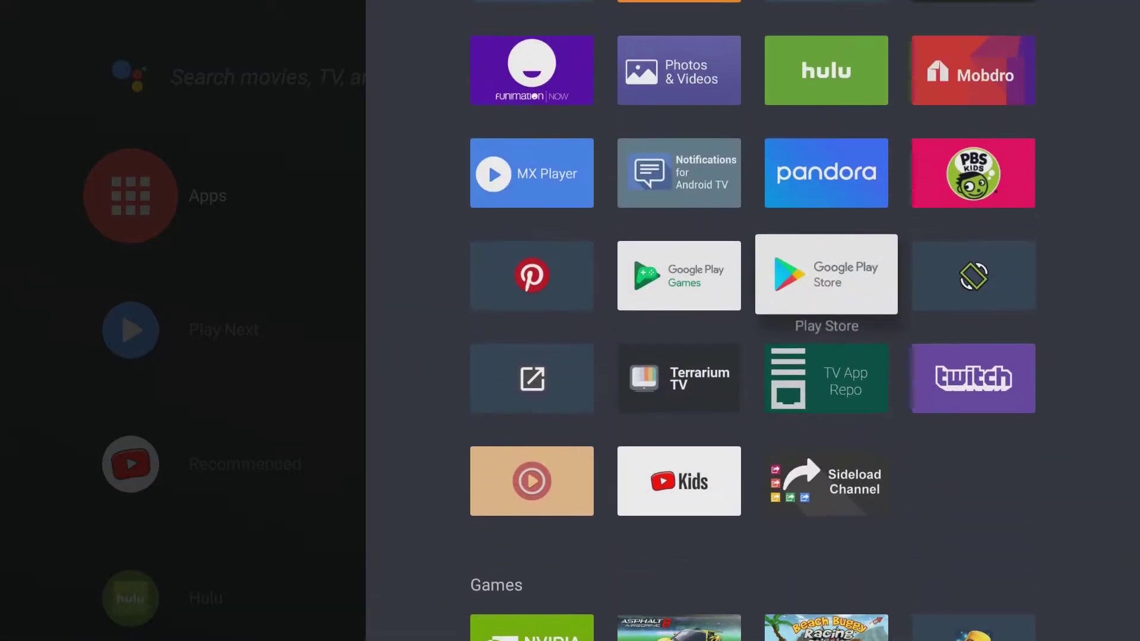
key("Return")
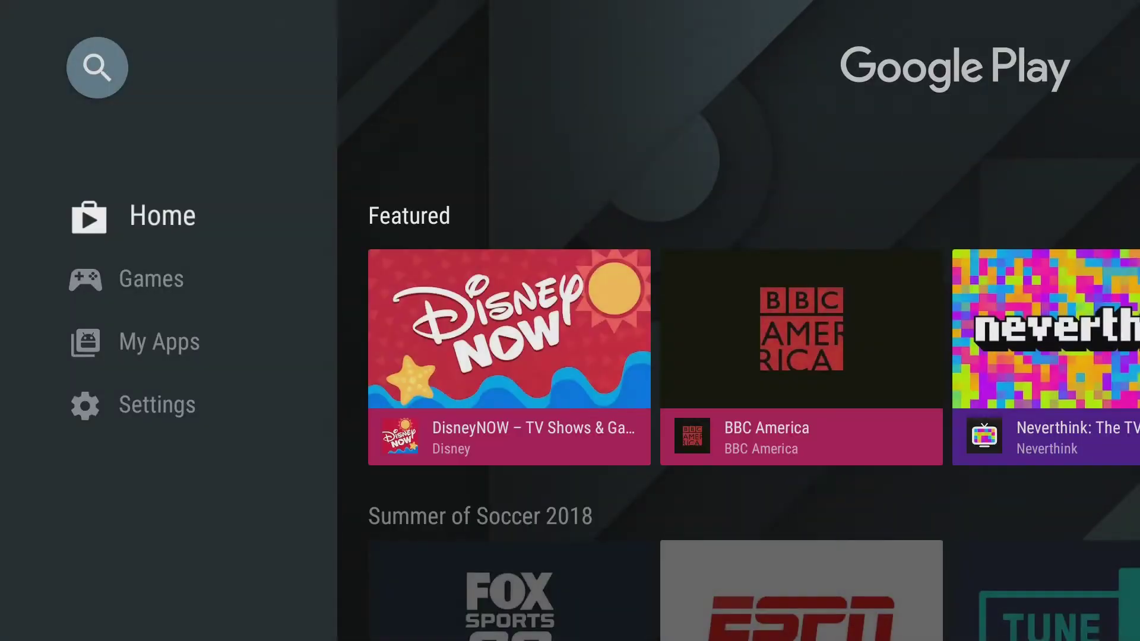
key("Up")
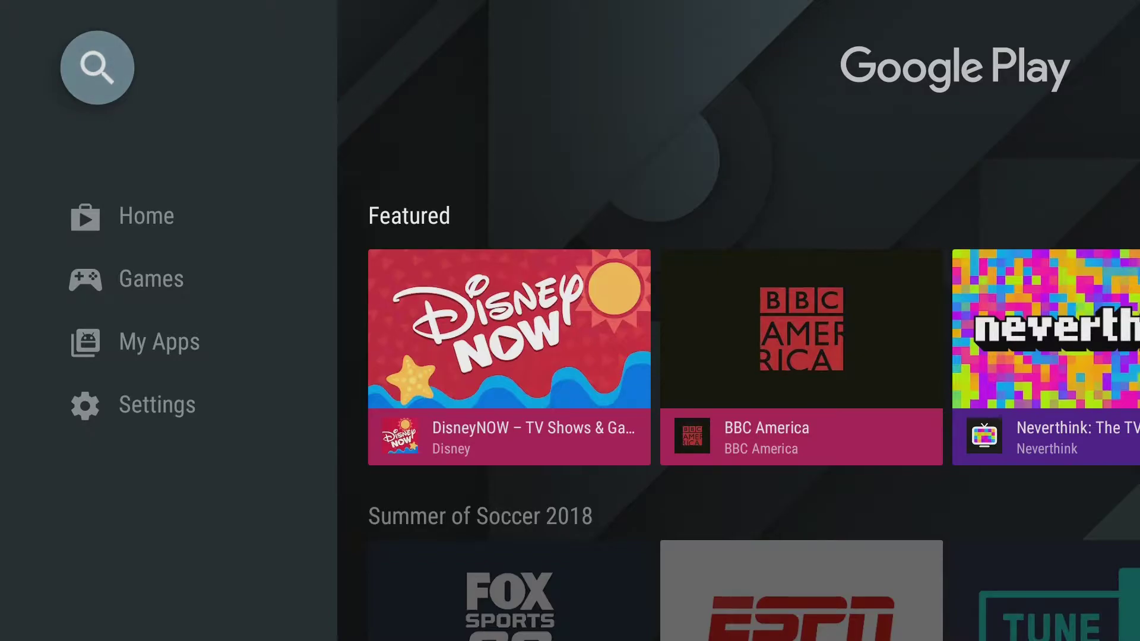
key("Return")
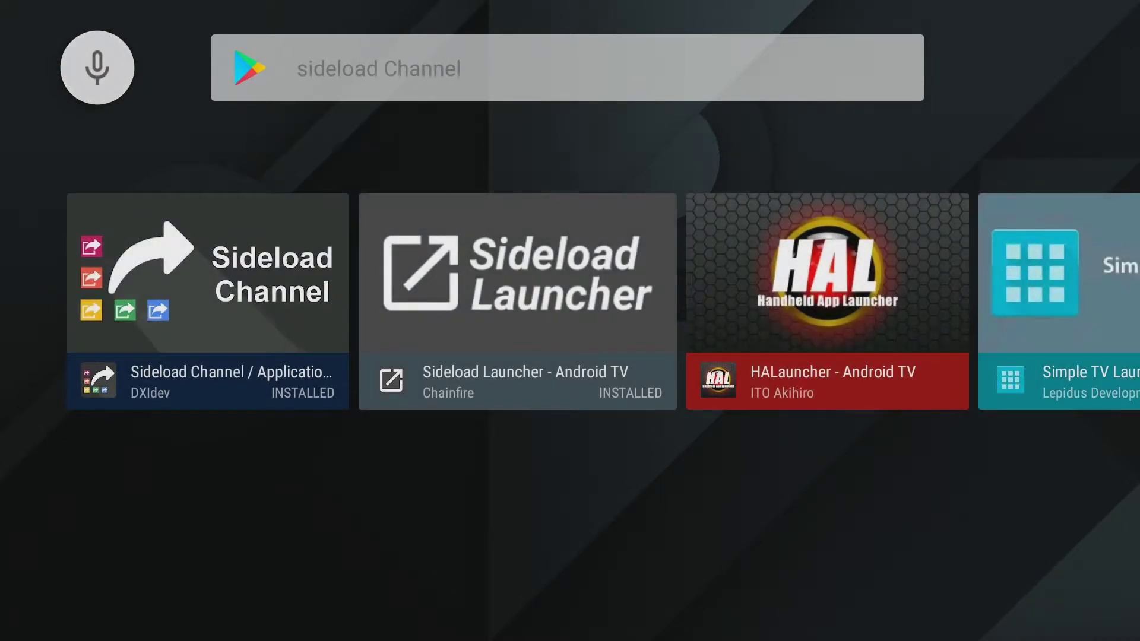
key("Right")
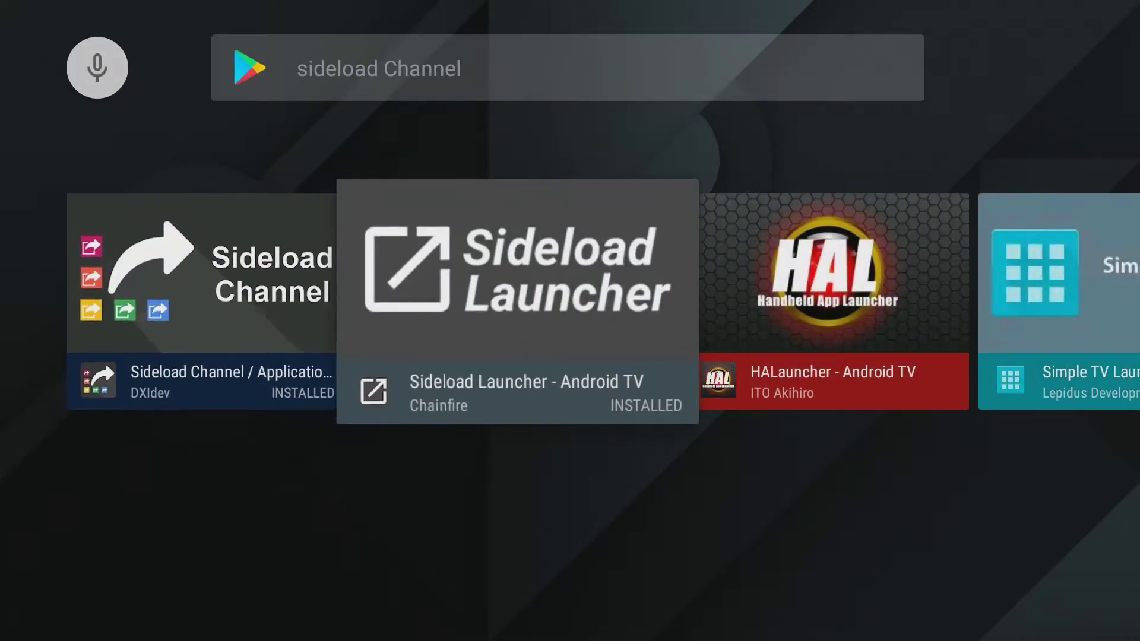
key("Left")
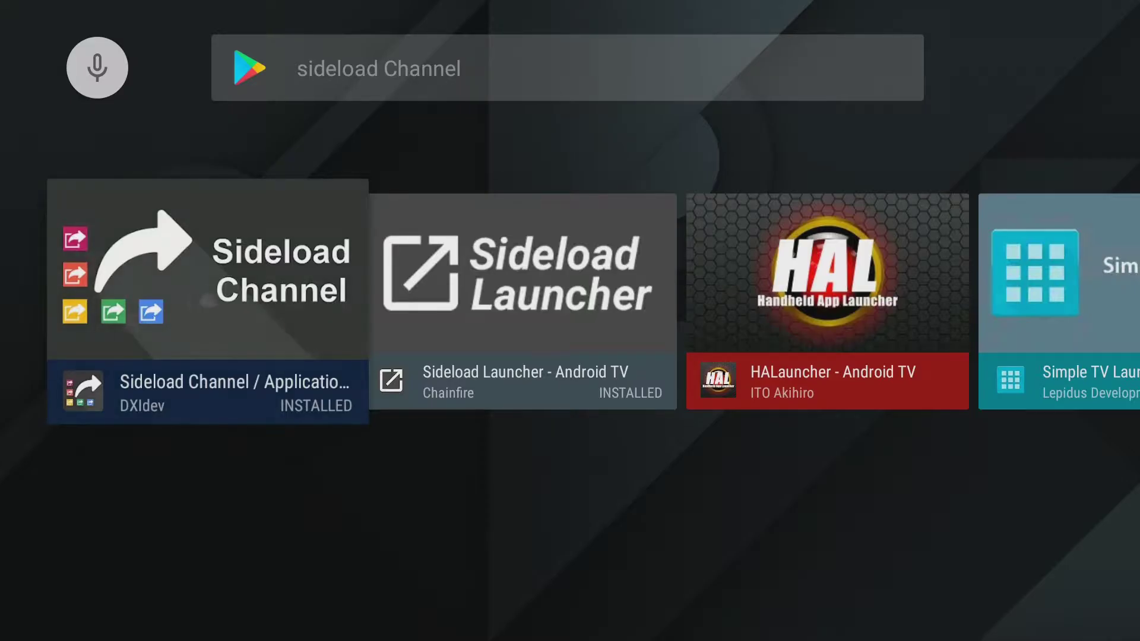
key("Return")
key("Return")
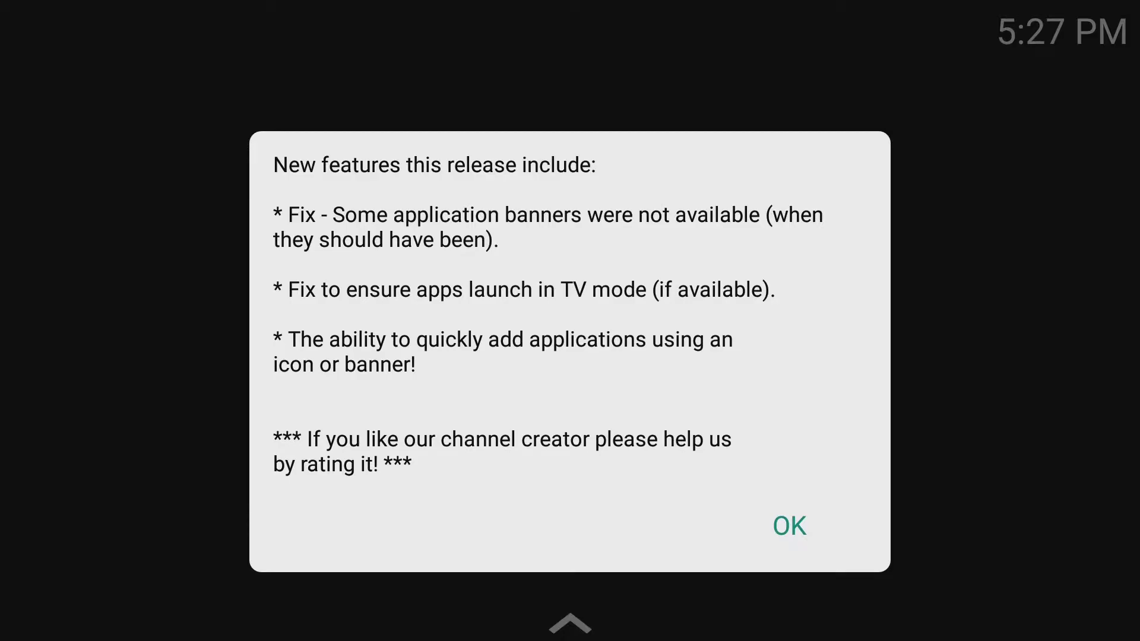
Dismiss the new-features notes, then look through the Settings panel and close it.
key("Return")
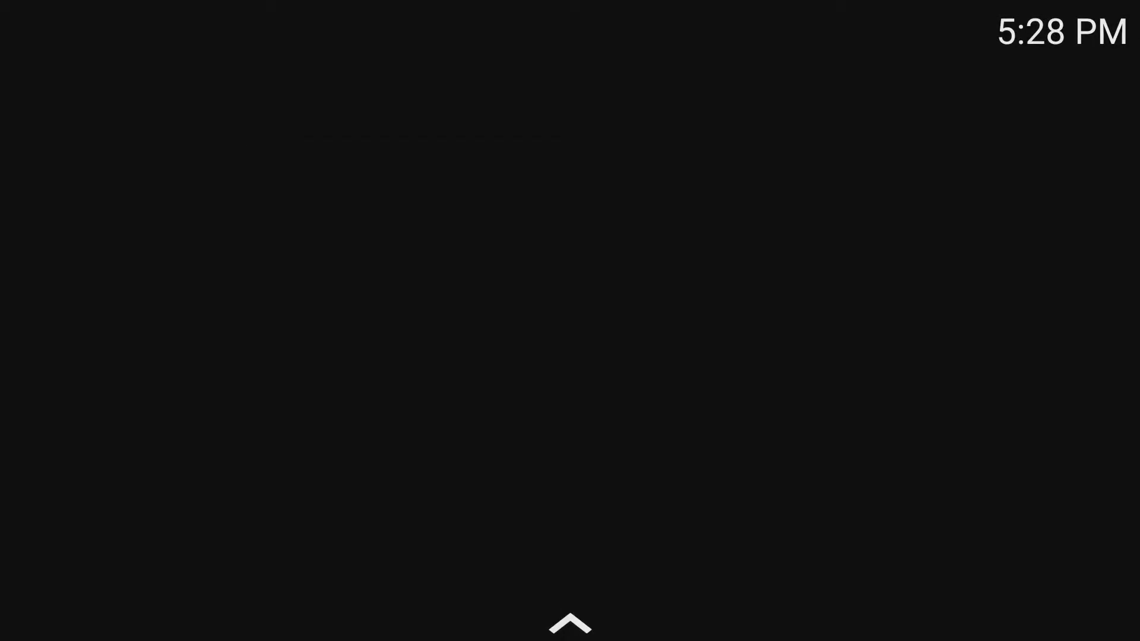
key("Down")
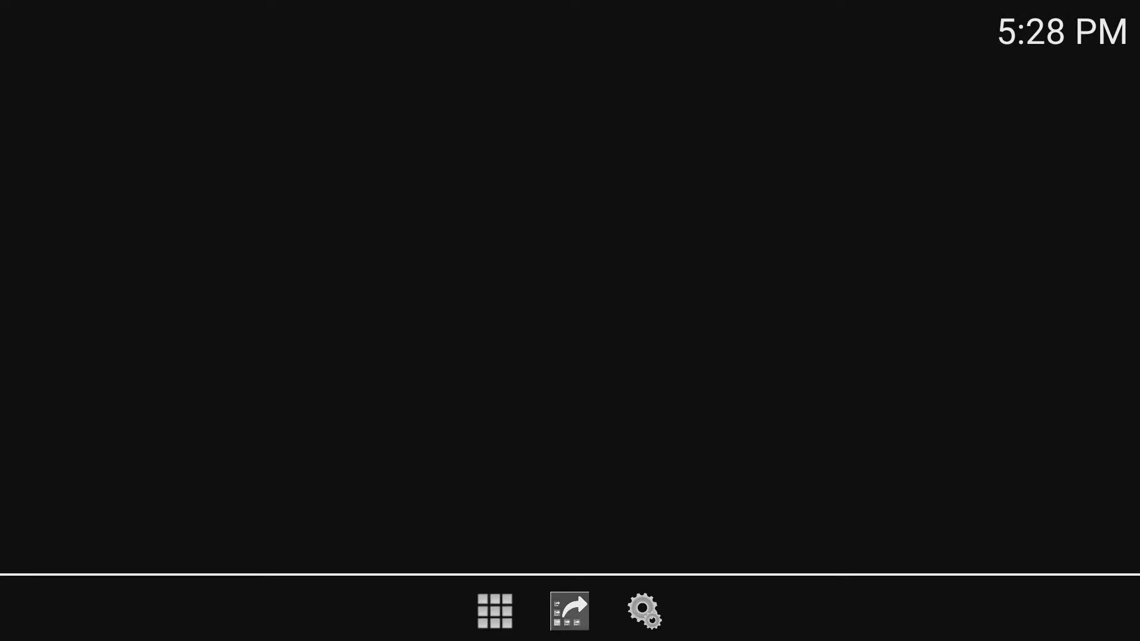
key("Right")
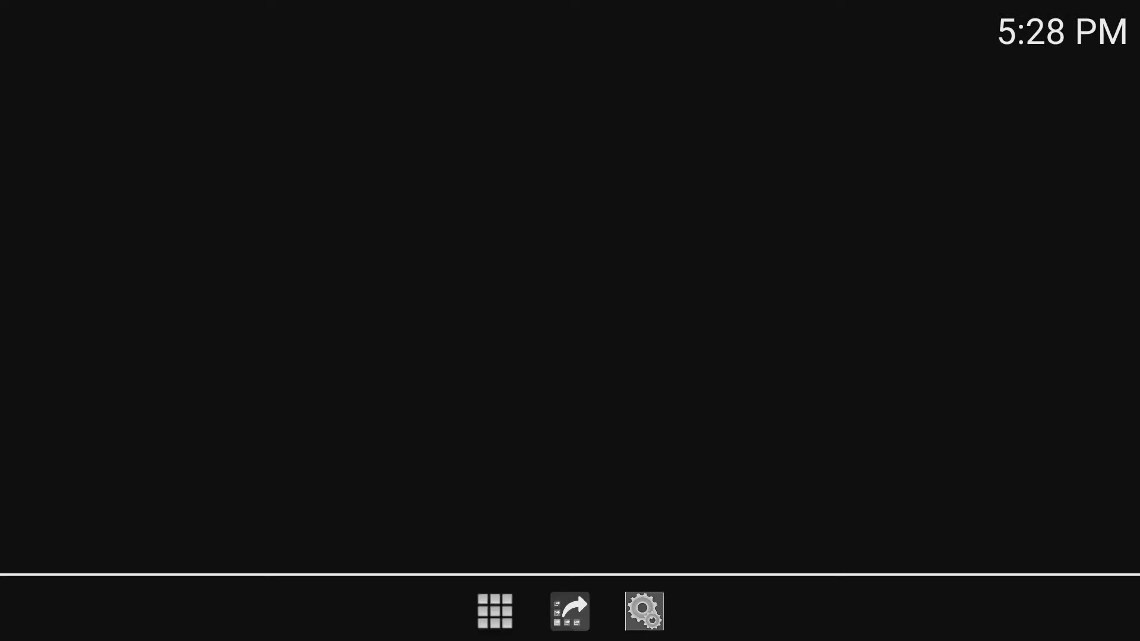
key("Return")
key("Down")
key("Down")
key("Down")
key("Down")
key("Down")
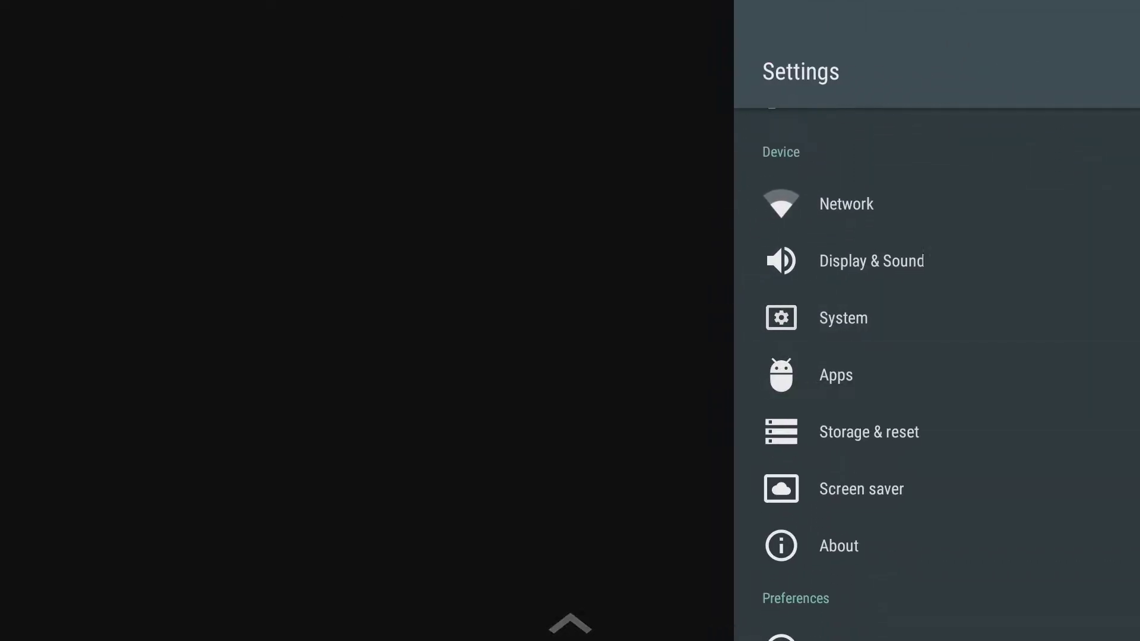
key("Escape")
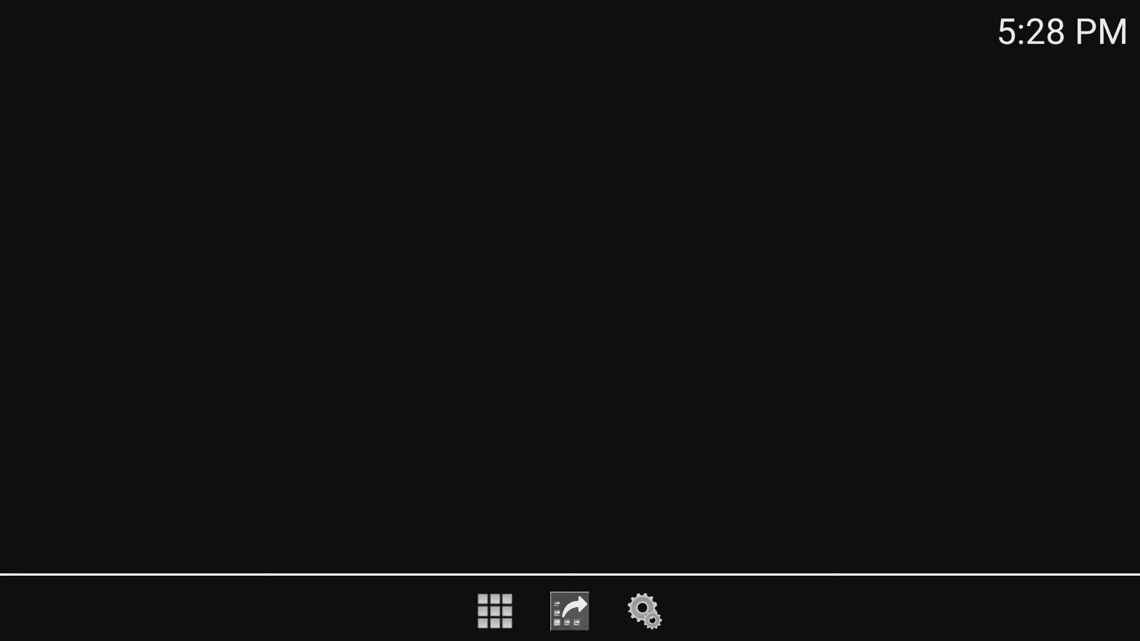
From the app's main menu, choose Open Edit Layout.
key("Return")
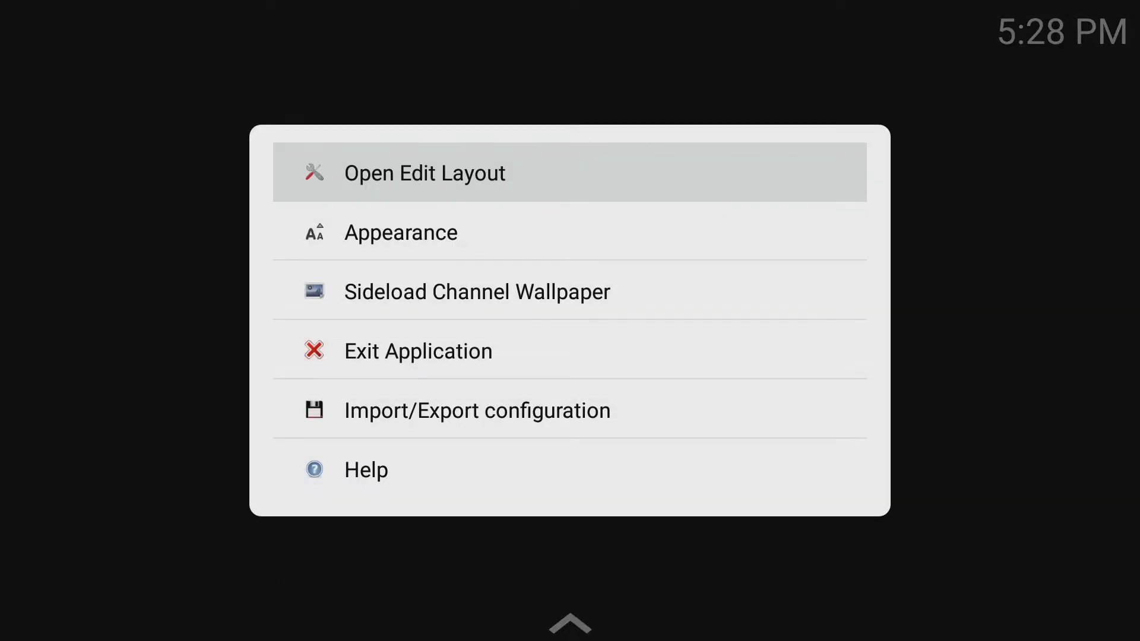
key("Down")
key("Down")
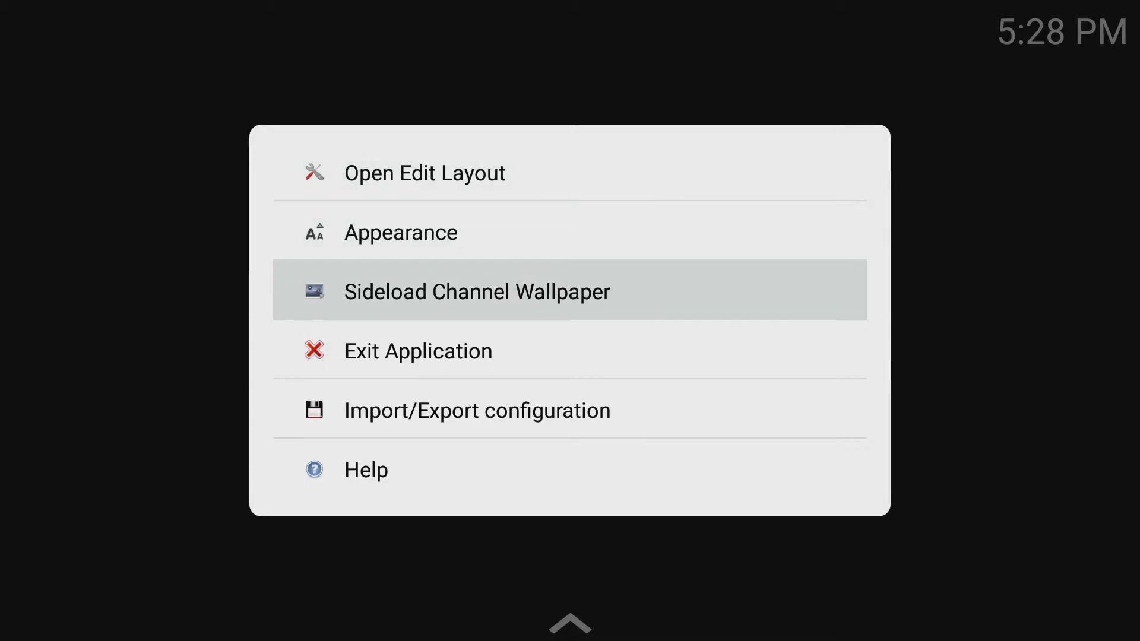
key("Down")
key("Down")
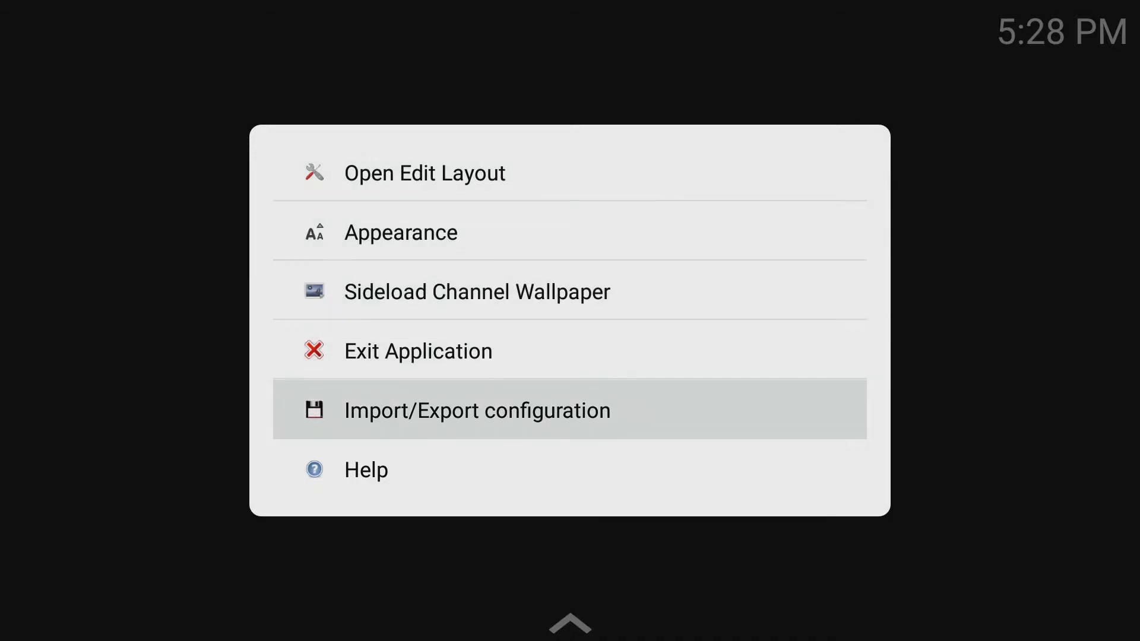
key("Up")
key("Up")
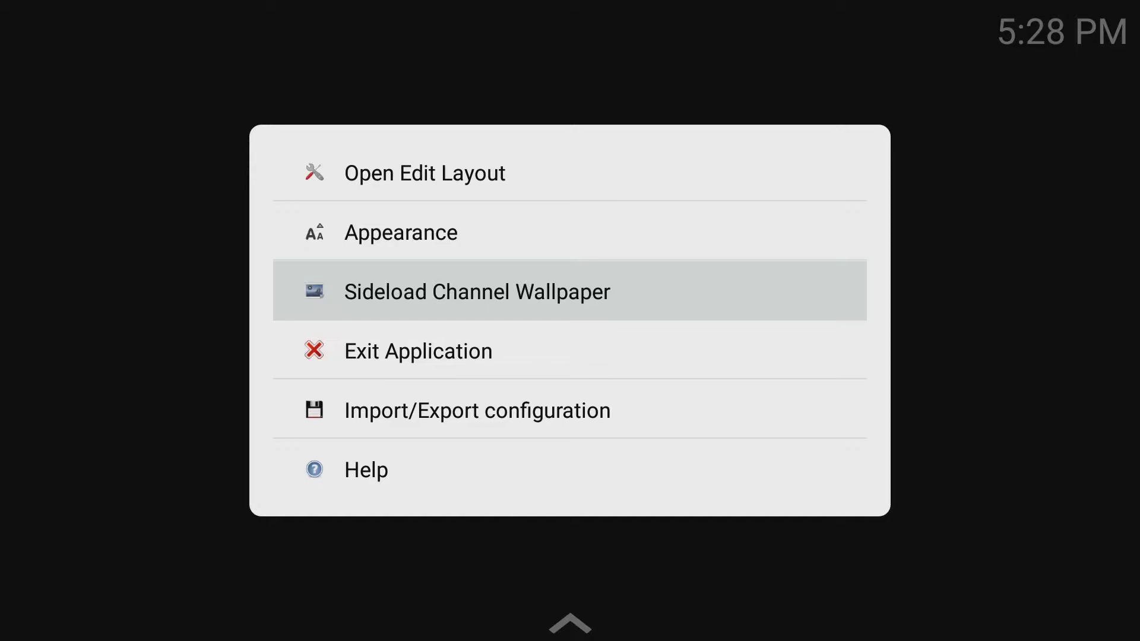
key("Up")
key("Up")
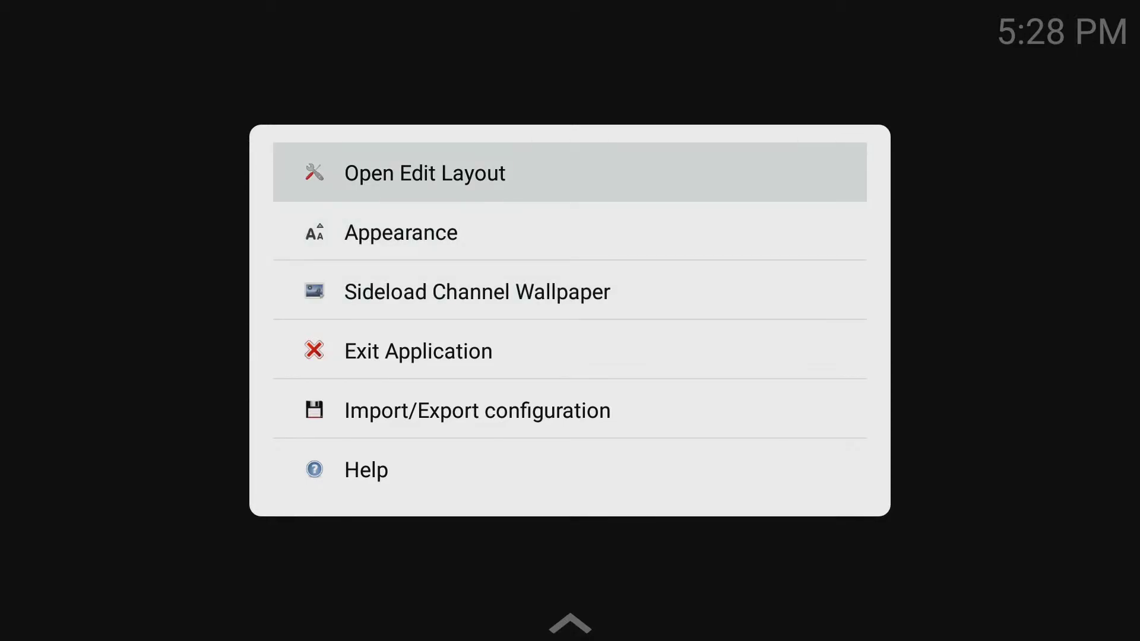
key("Return")
Quick-add Asphalt 8 to the Games row as a square app-icon tile.
key("Down")
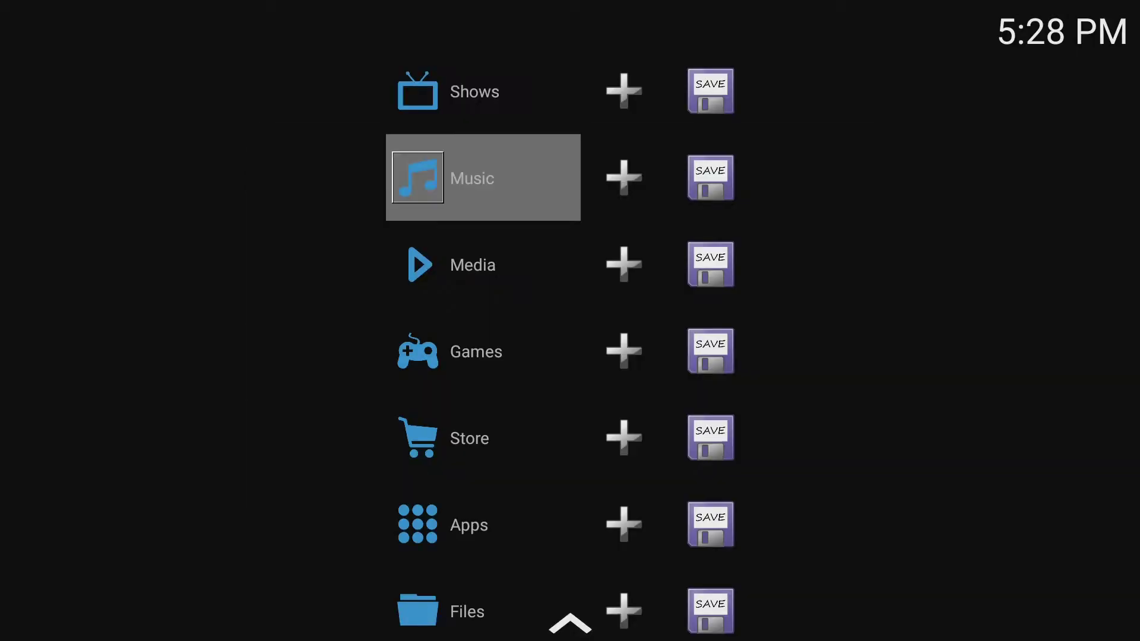
key("Down")
key("Down")
key("Down")
key("Down")
key("Down")
key("Down")
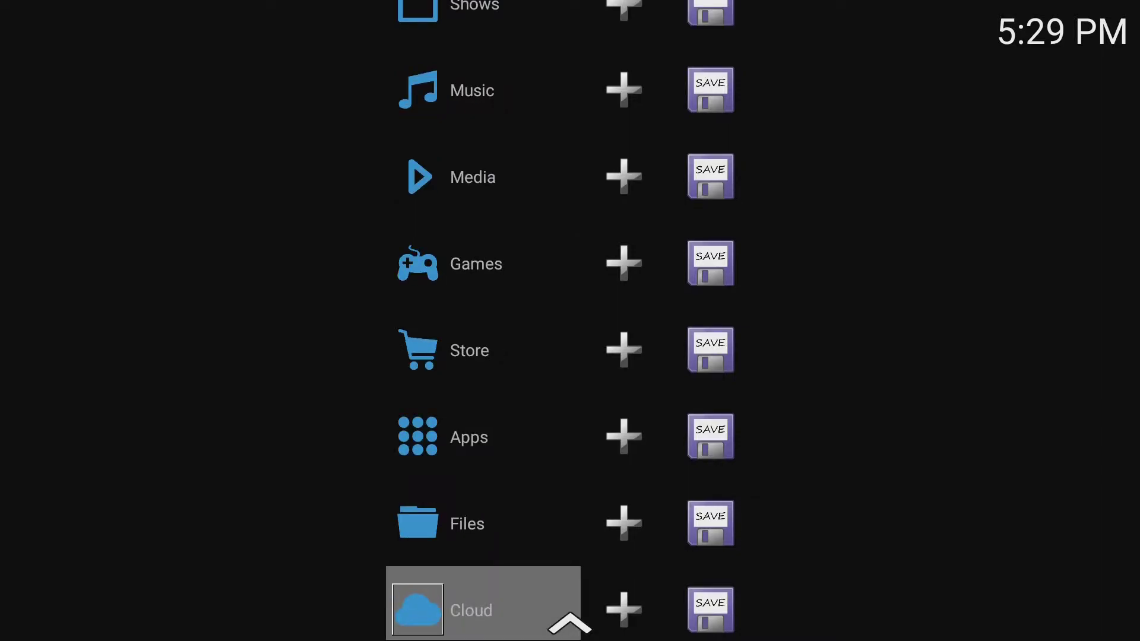
key("Down")
key("Down")
key("Up")
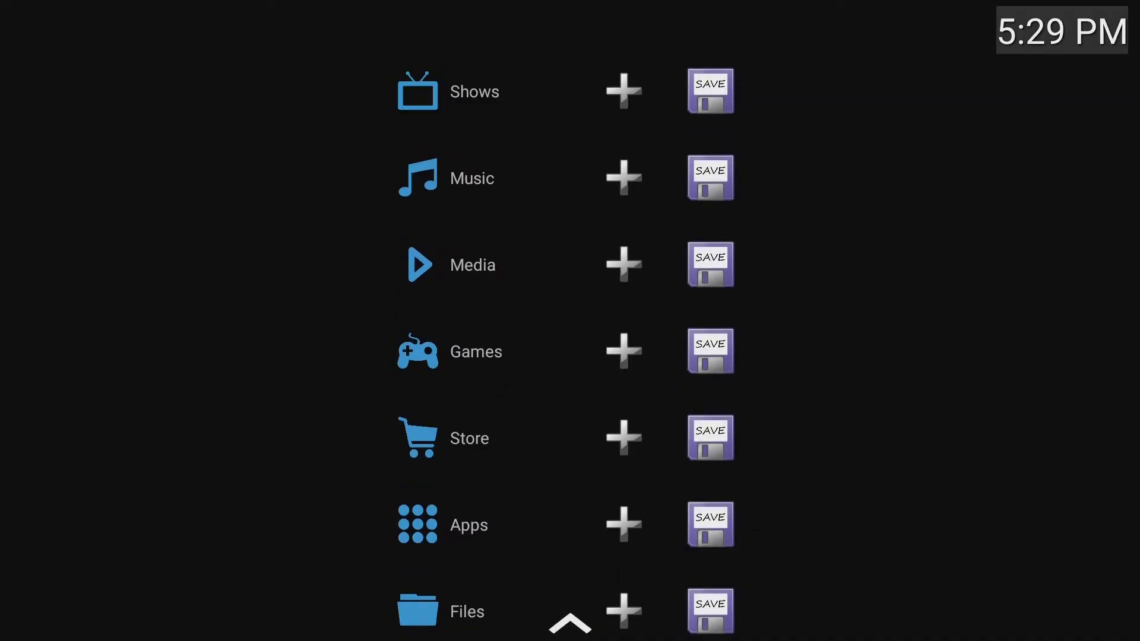
key("Return")
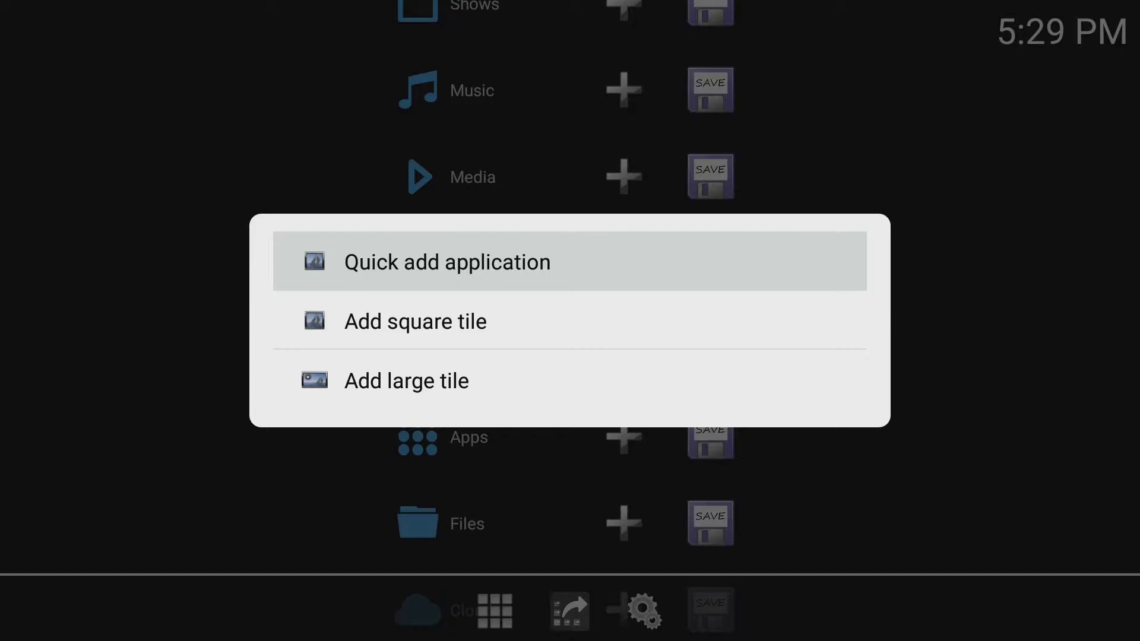
key("Return")
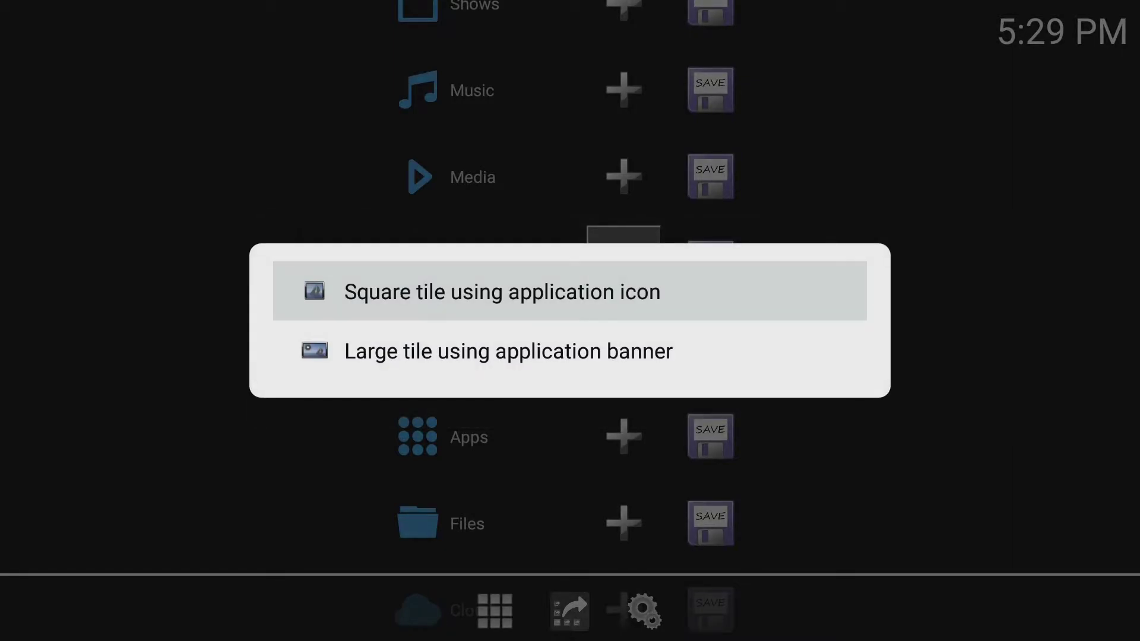
key("Return")
key("Right")
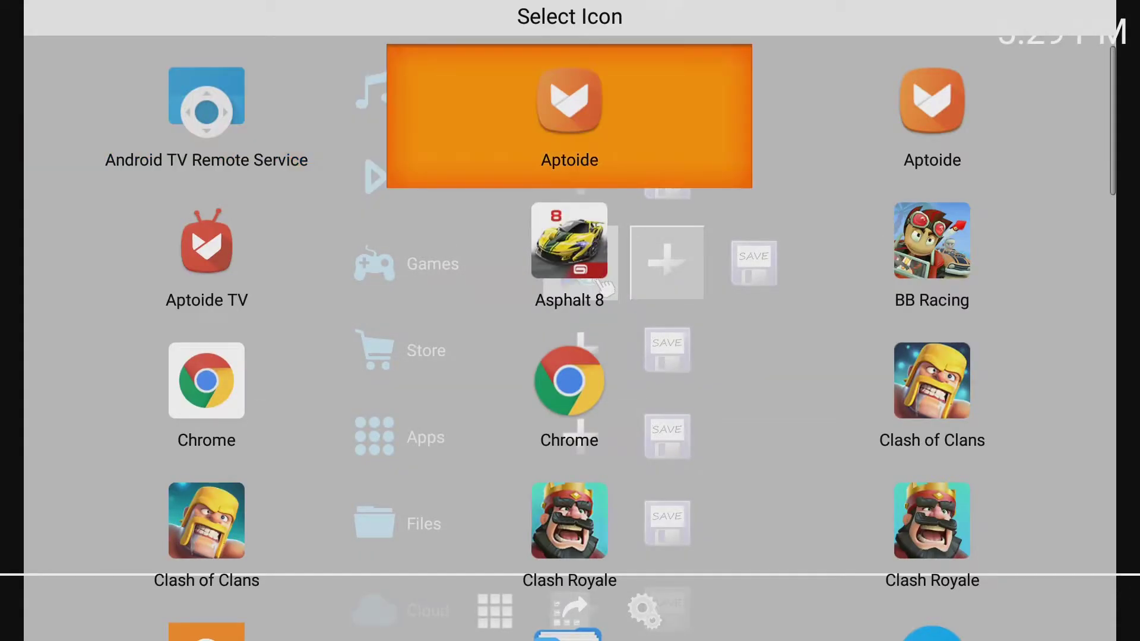
key("Right")
key("Down")
key("Left")
key("Left")
key("Right")
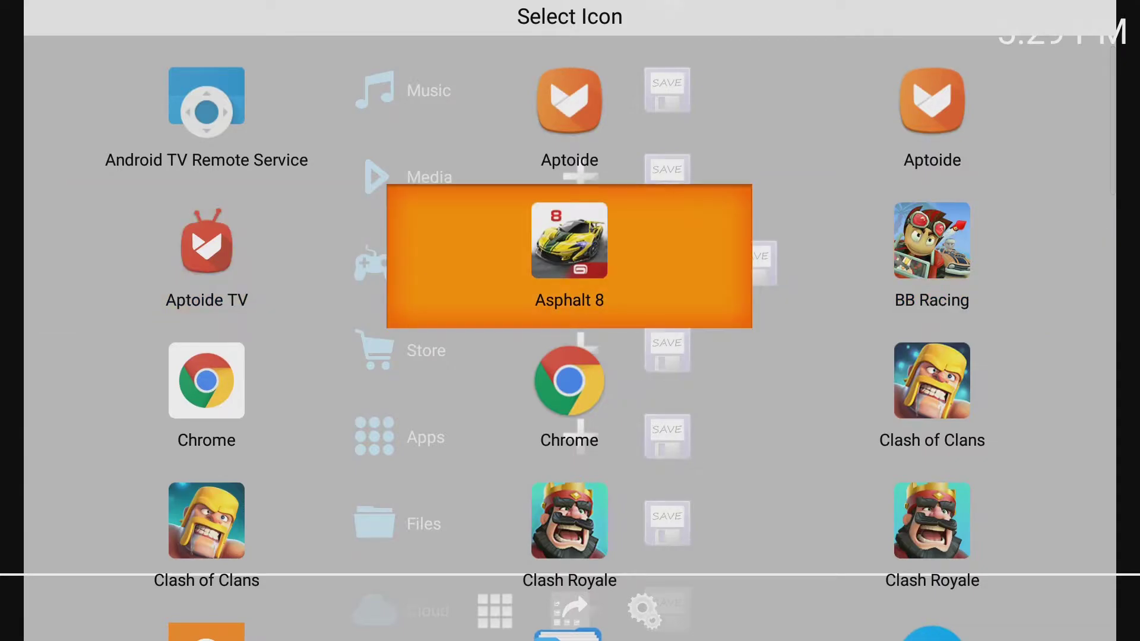
key("Return")
Quick-add a BB Racing tile to the Games row.
key("Left")
key("Return")
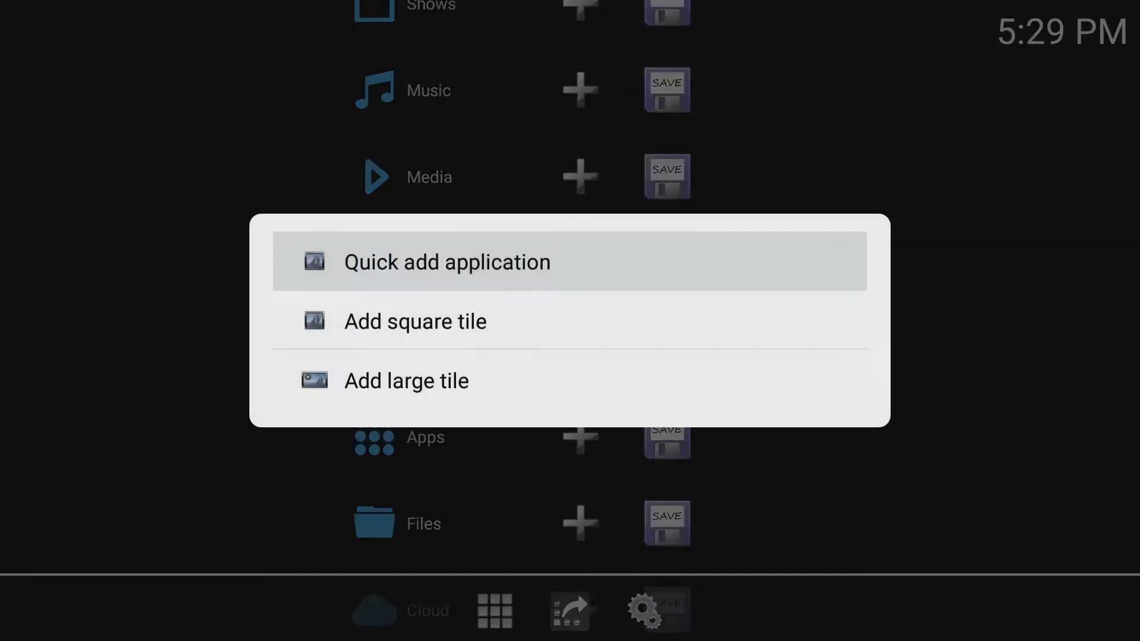
key("Return")
key("Return")
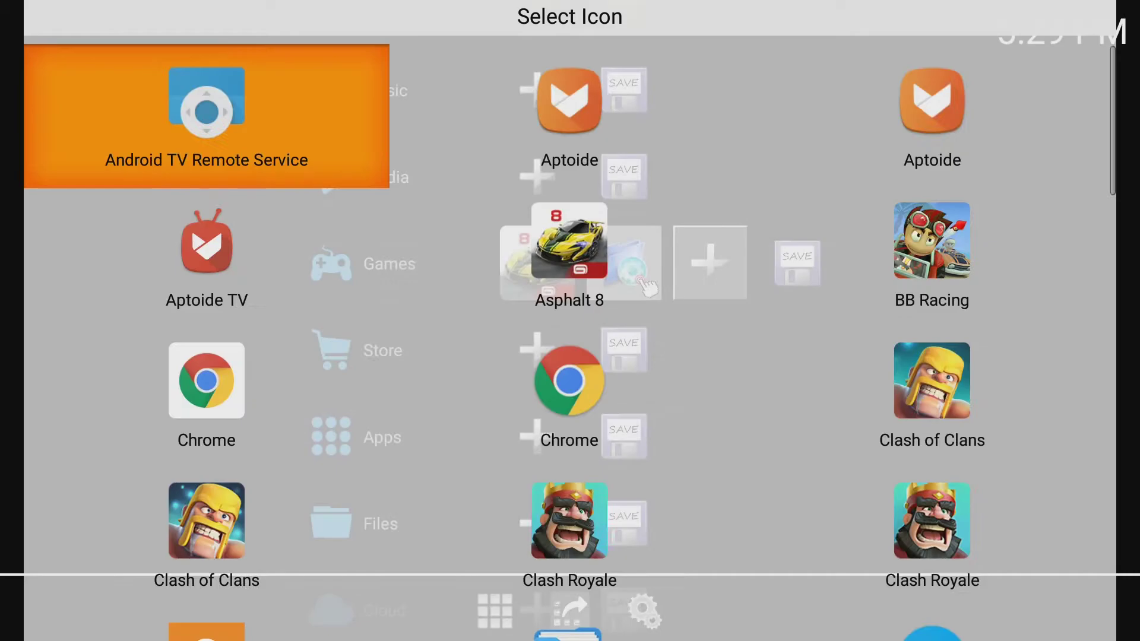
key("Right")
key("Right")
key("Down")
key("Return")
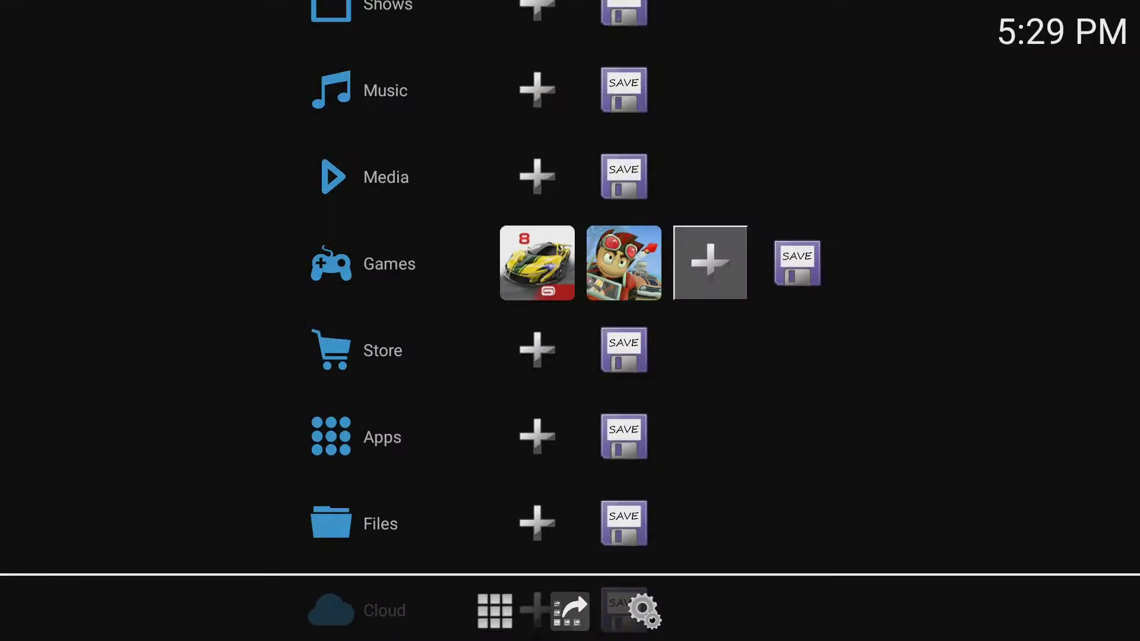
key("Right")
key("Left")
Quick-add a Clash of Clans tile to the Games row.
key("Return")
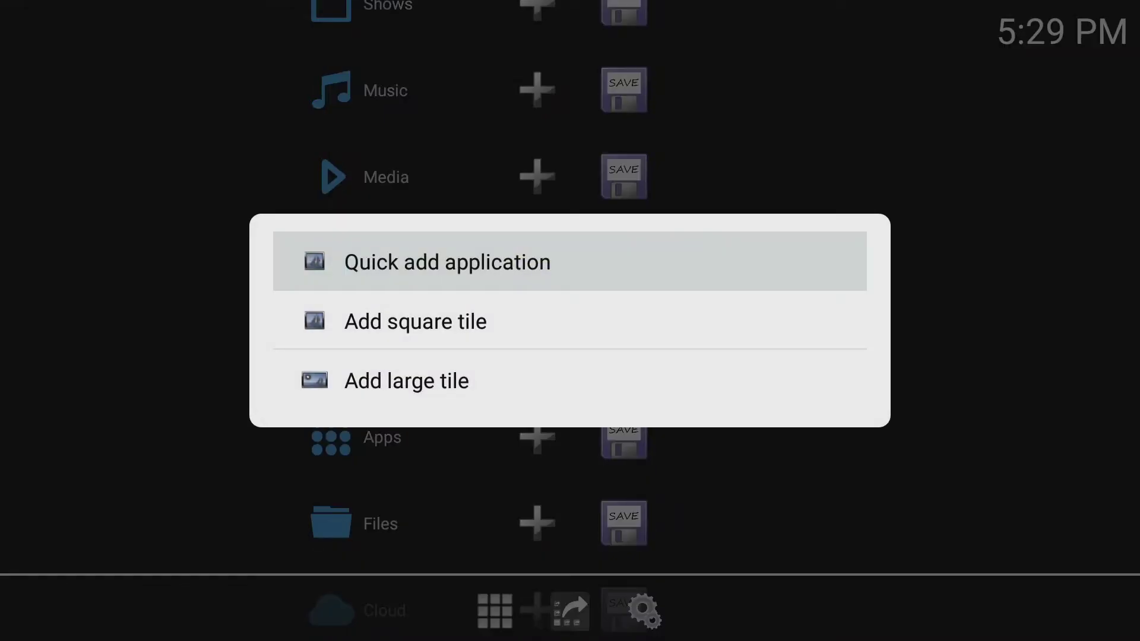
key("Return")
key("Return")
key("Down")
key("Down")
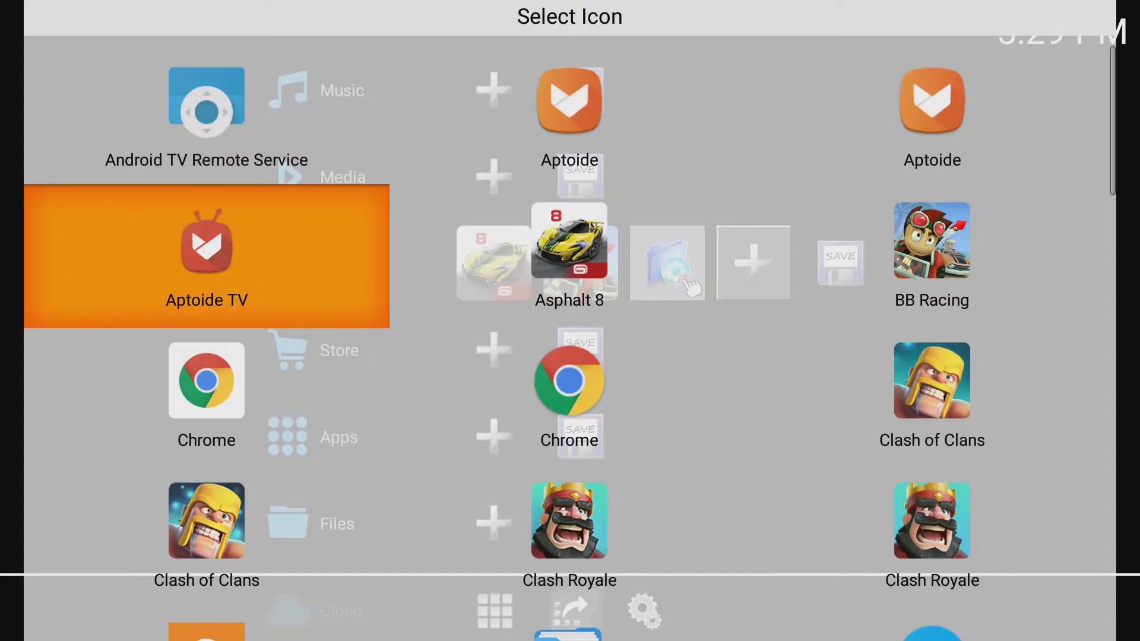
key("Right")
key("Right")
key("Return")
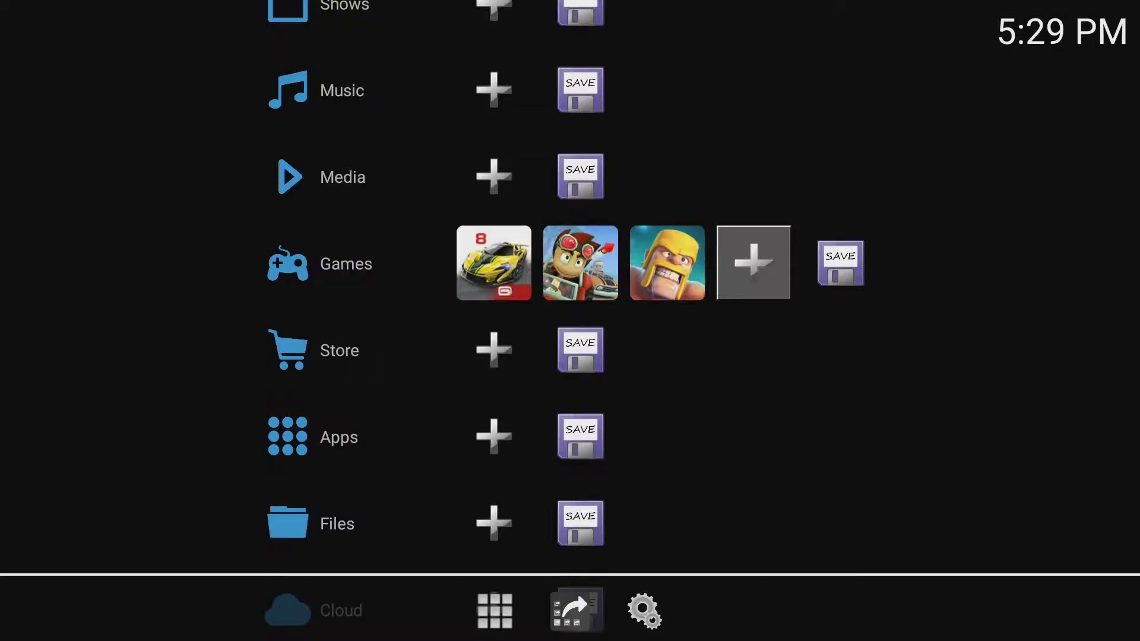
key("Right")
key("Left")
key("Left")
key("Menu")
Quick-add Clash Royale and the remaining game tiles, bringing Games to seven tiles.
key("Return")
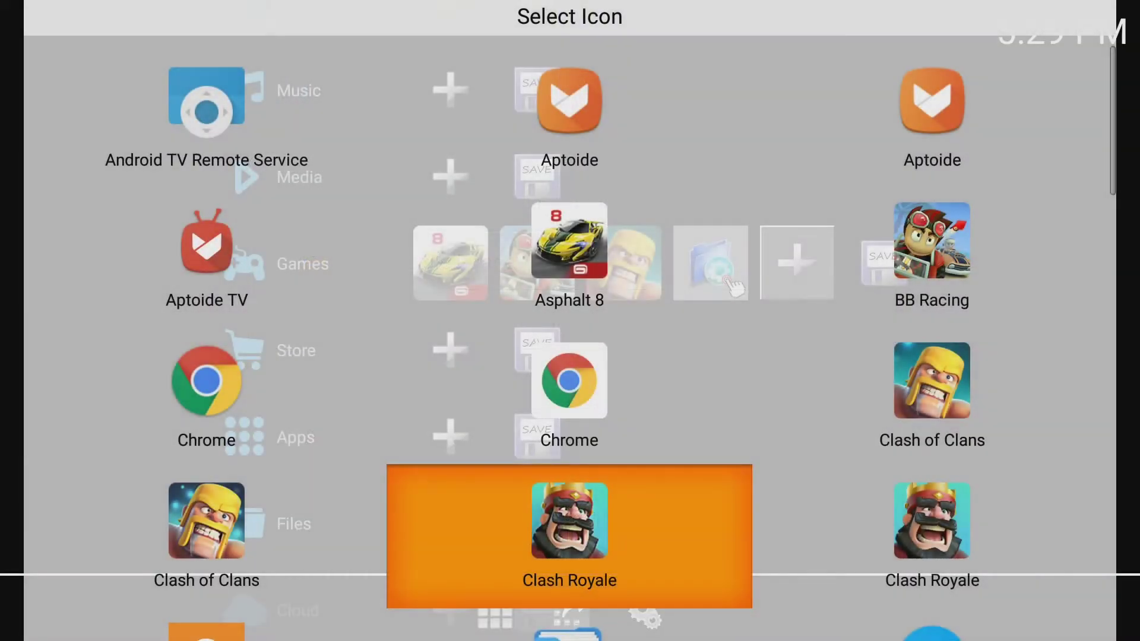
key("Return")
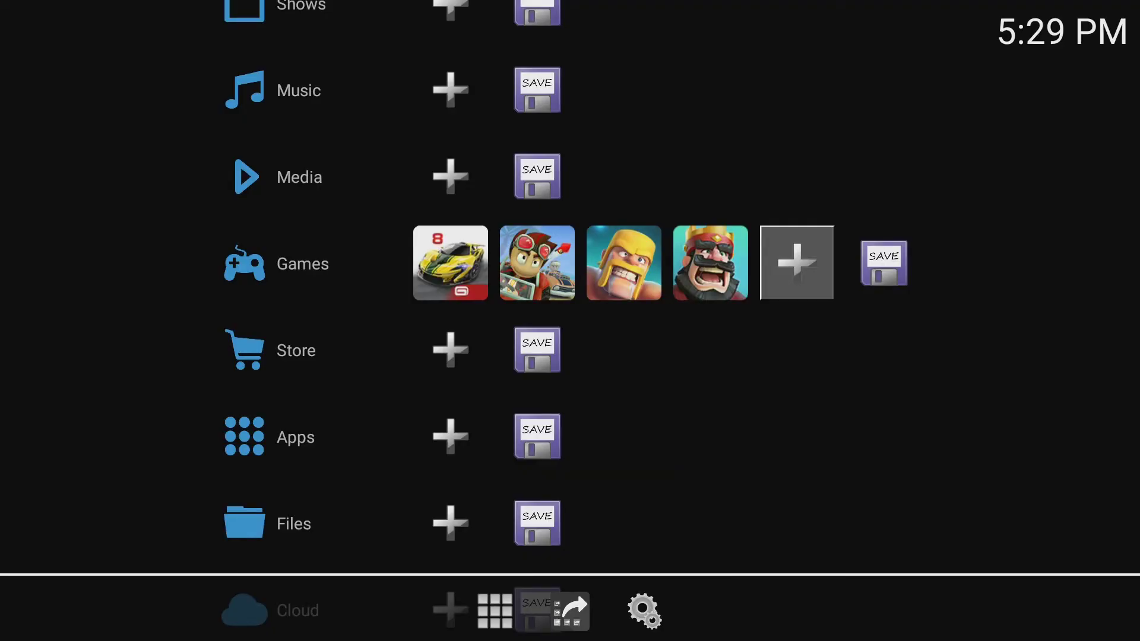
key("Return")
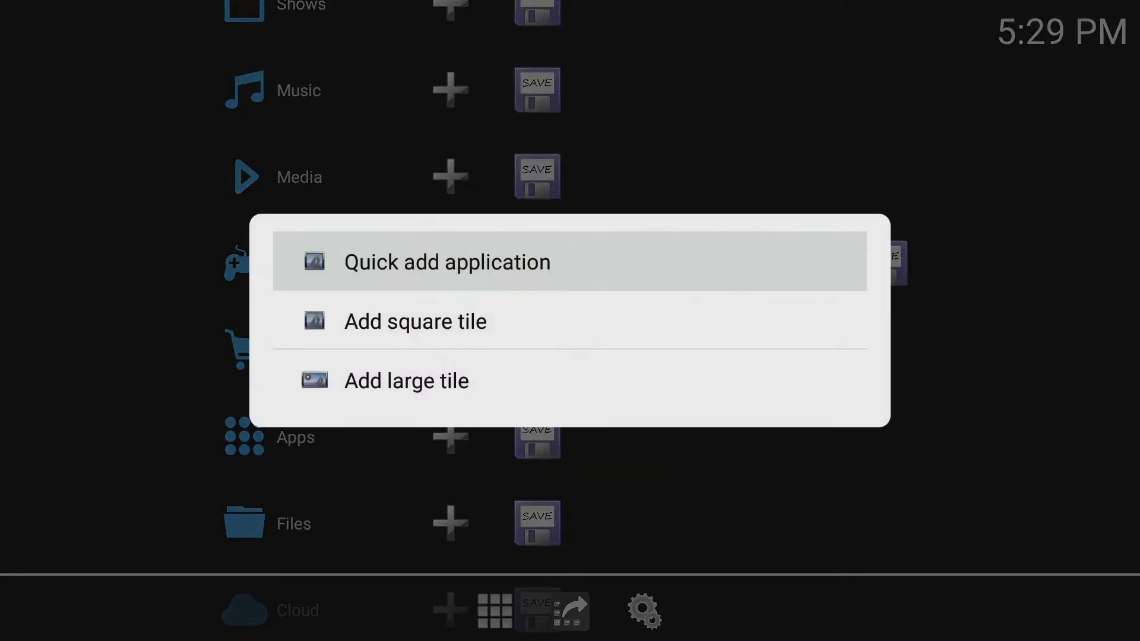
key("Return")
key("Escape")
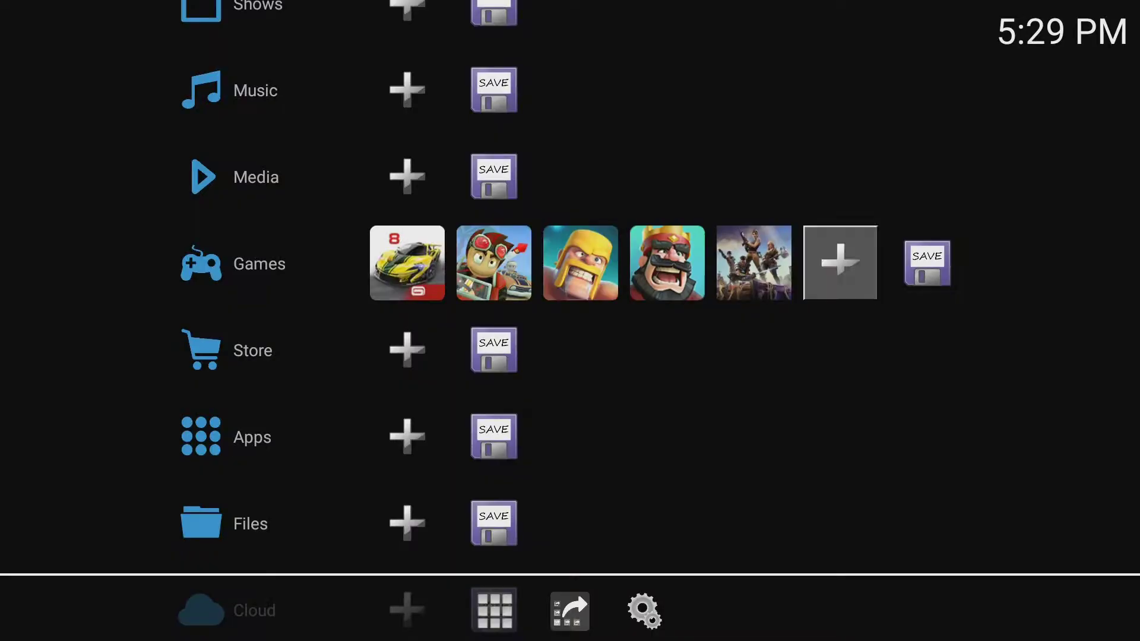
key("Menu")
key("Return")
key("Escape")
key("Menu")
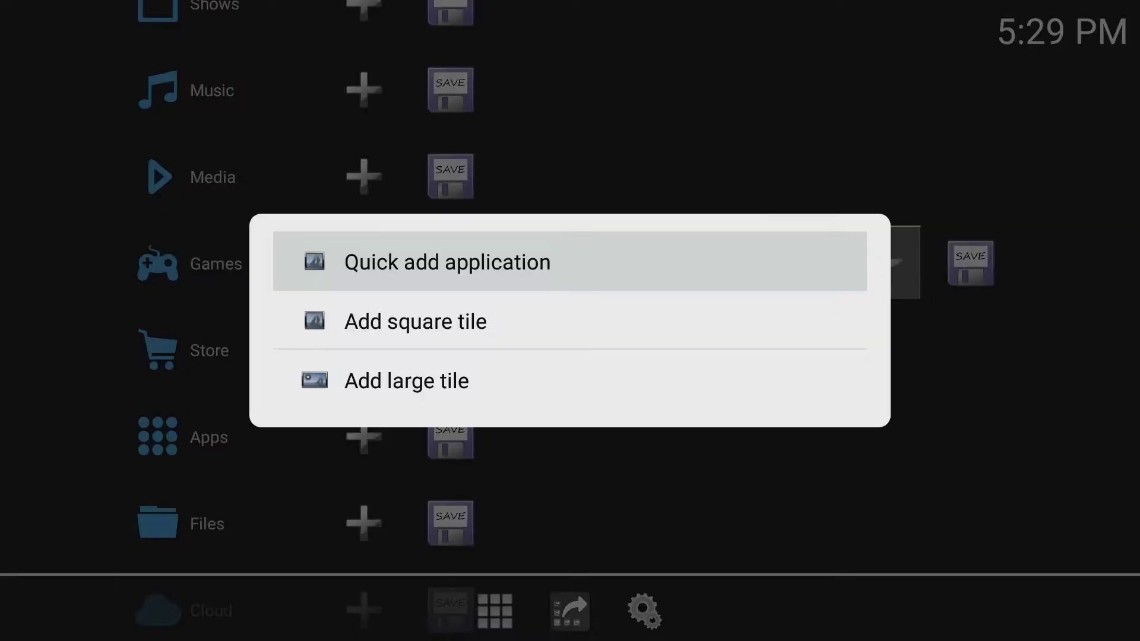
key("Return")
key("Escape")
key("Right")
Save the Games row, dismiss the add-channel prompt, and review its game tiles.
key("Return")
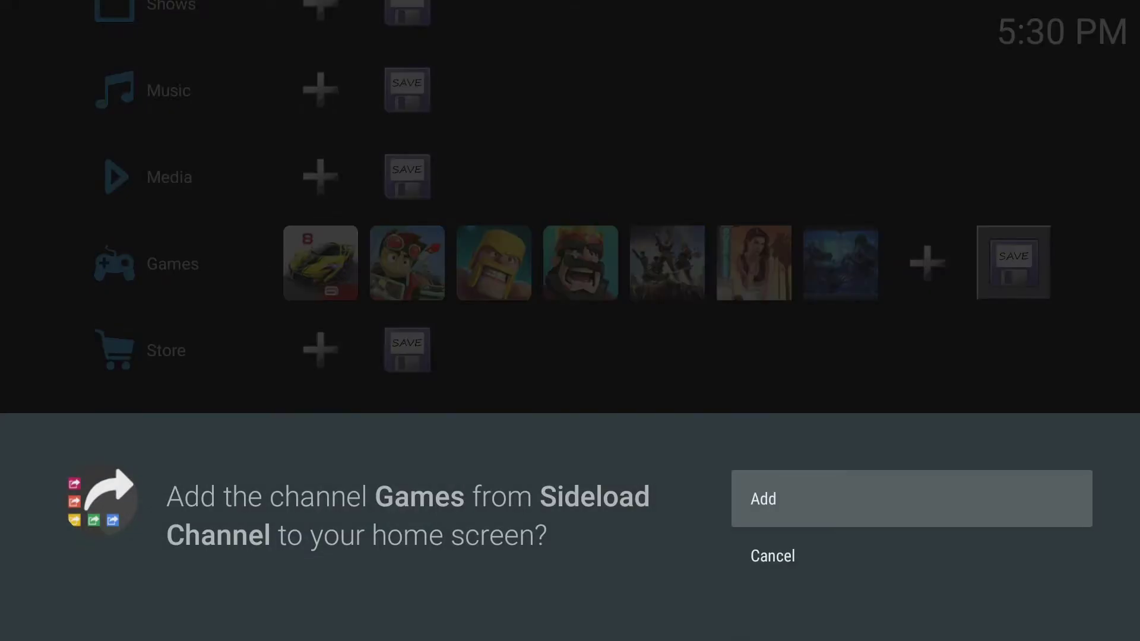
key("Return")
key("Left")
key("Left")
key("Left")
key("Left")
key("Left")
key("Left")
key("Left")
key("Left")
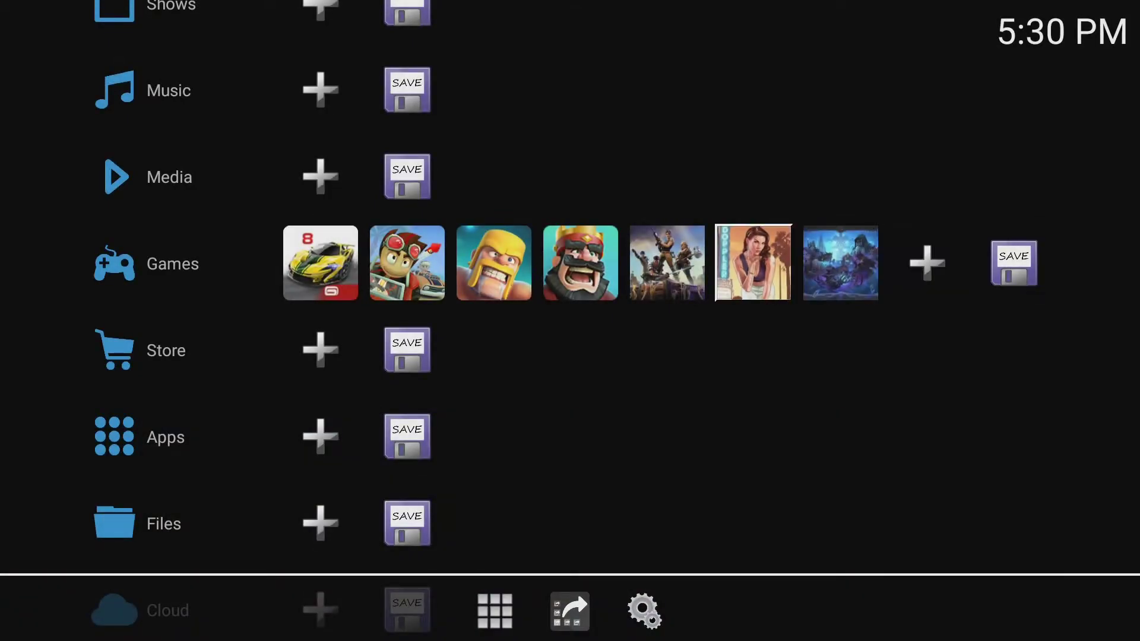
Save the Games row again and confirm Add for the Games channel on the home screen.
key("Right")
key("Right")
key("Right")
key("Right")
key("Right")
key("Right")
key("Right")
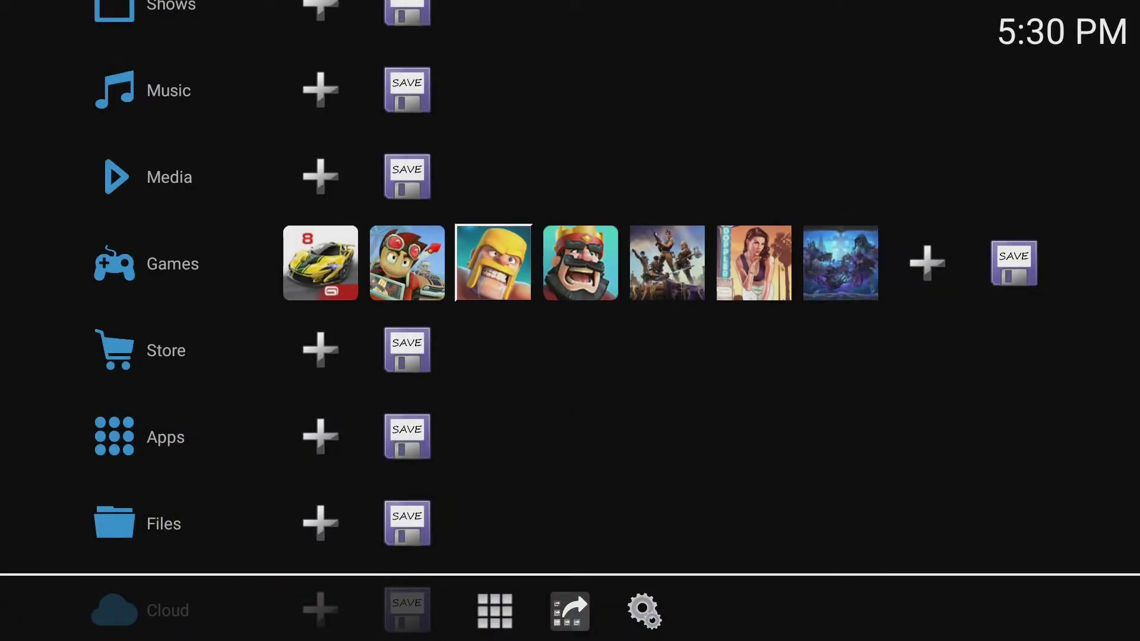
key("Right")
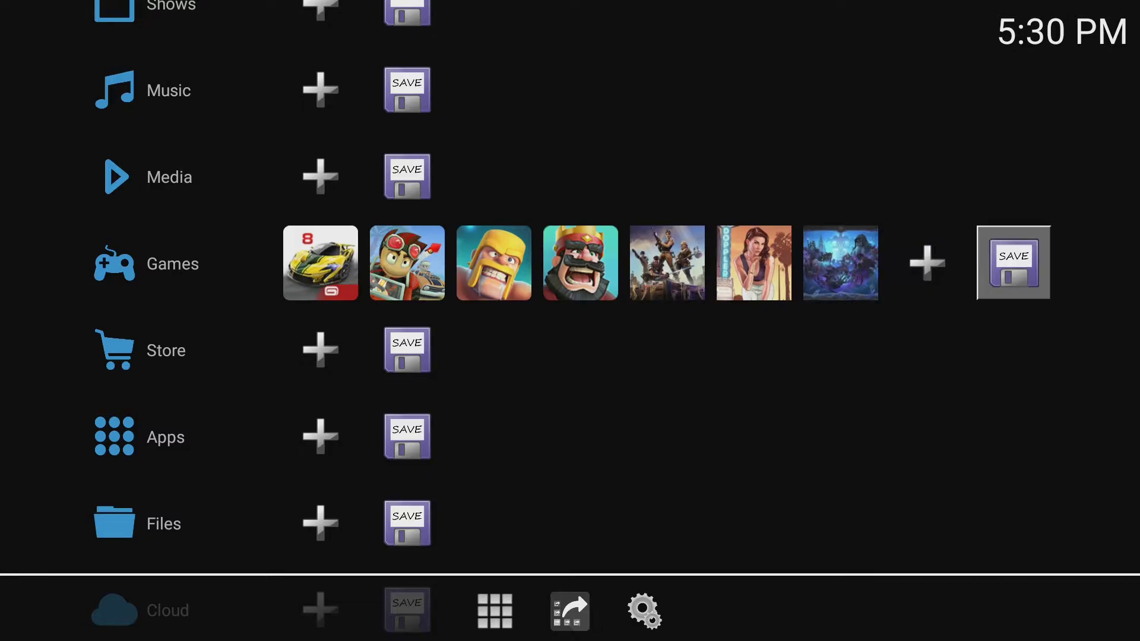
key("Return")
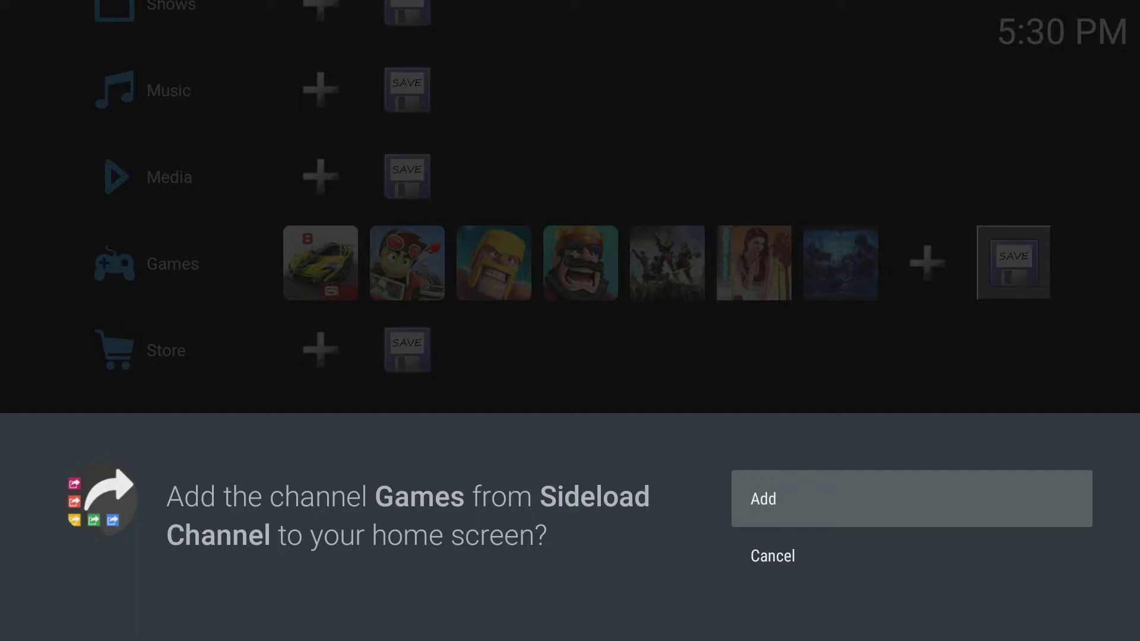
key("Return")
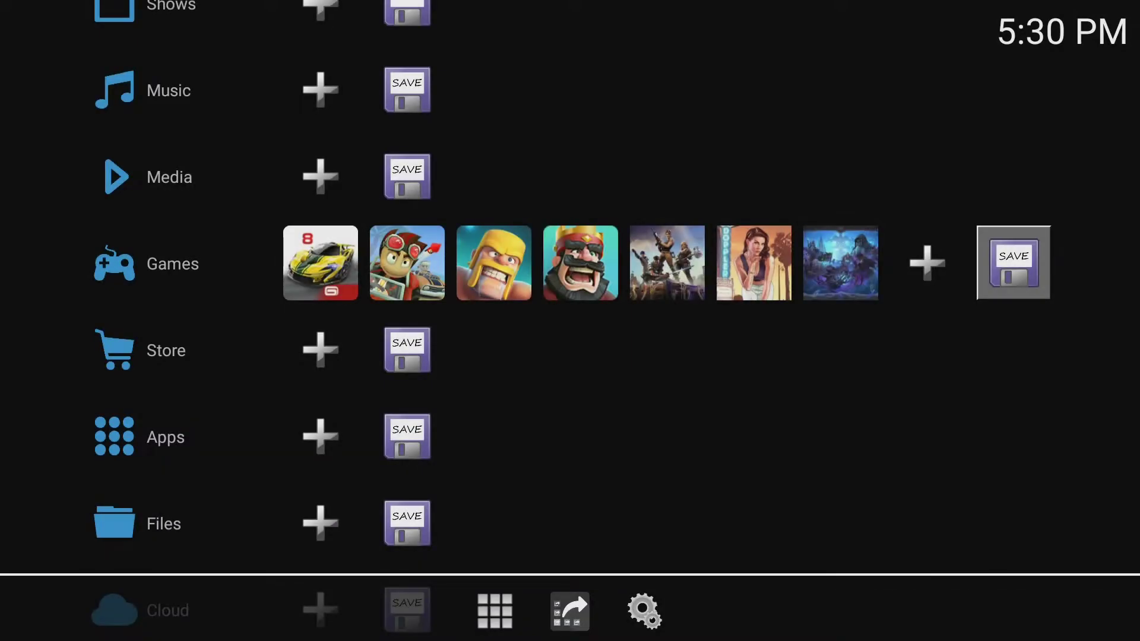
Browse the new Games channel's tiles and surrounding rows on the home screen.
key("Down")
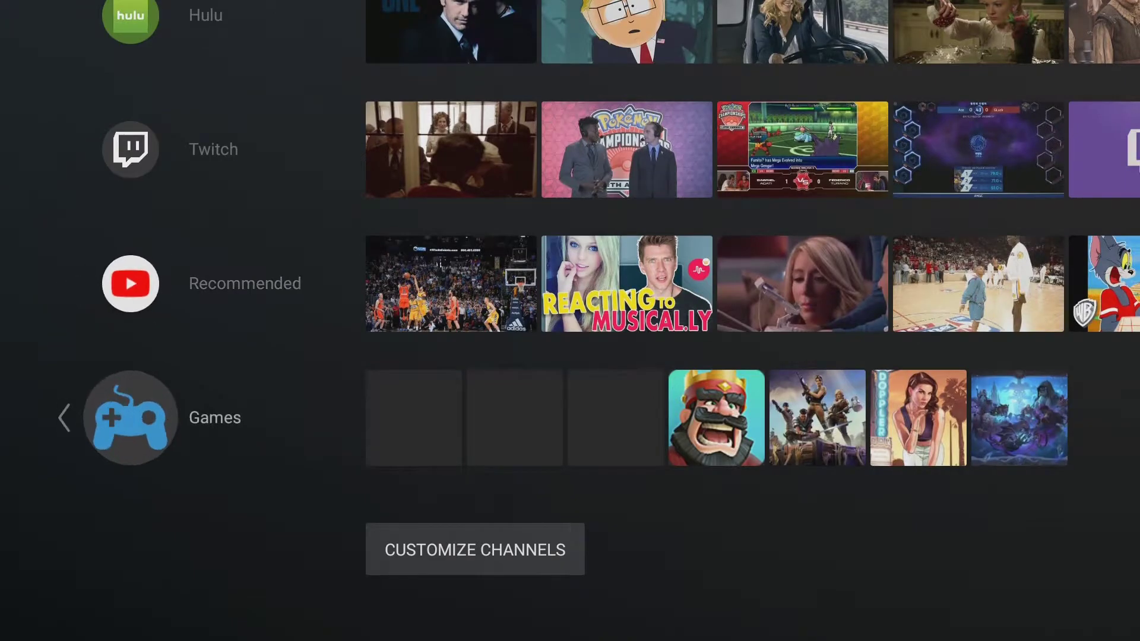
key("Right")
key("Right")
key("Right")
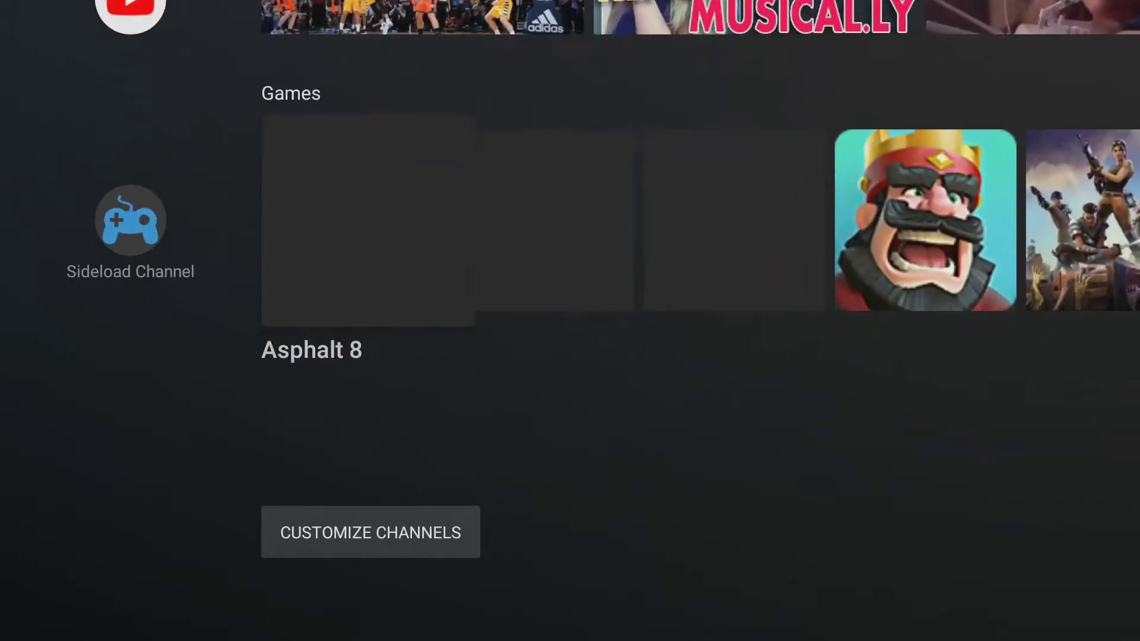
key("Up")
key("Down")
key("Down")
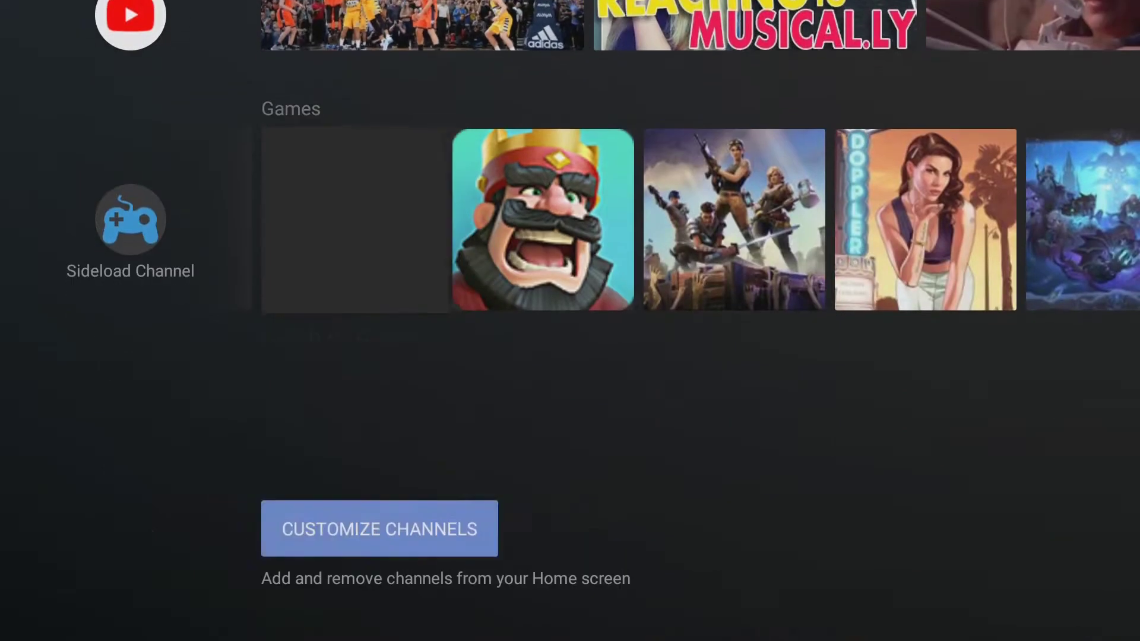
key("Up")
key("Up")
key("Down")
key("Right")
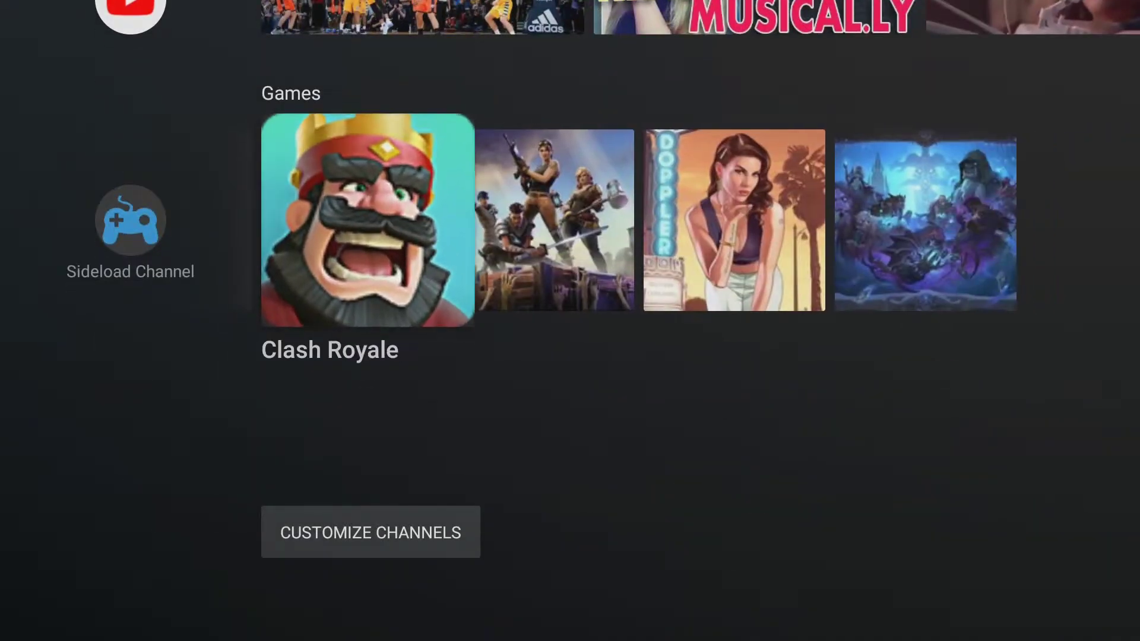
key("Left")
key("Left")
key("Left")
key("Left")
key("Left")
key("Right")
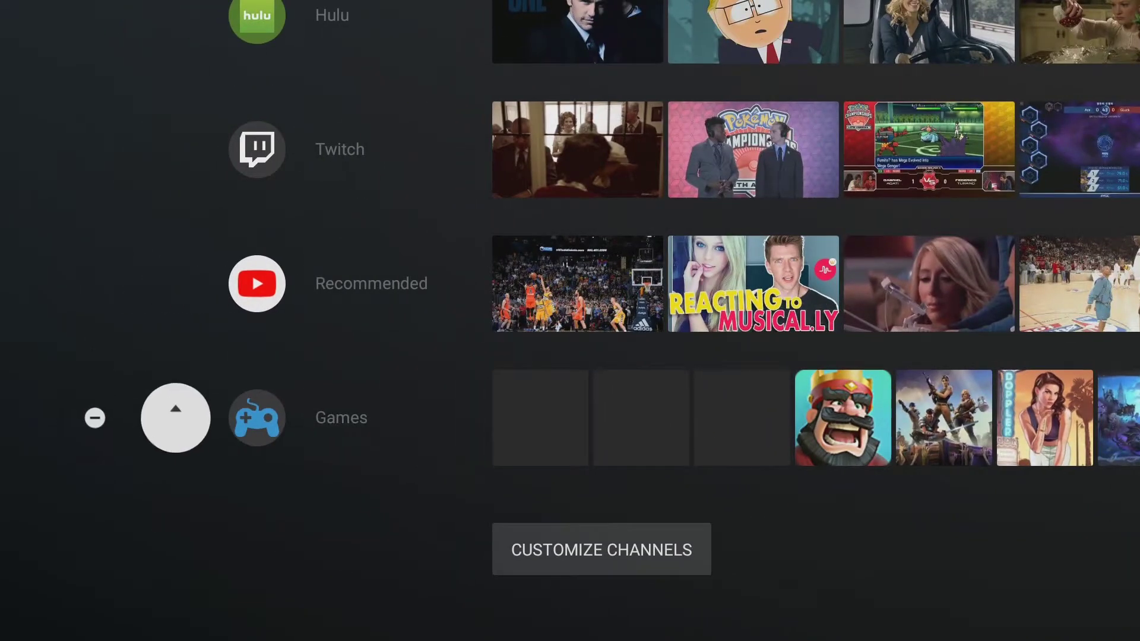
key("Right")
key("Right")
key("Right")
key("Right")
key("Right")
key("Right")
key("Right")
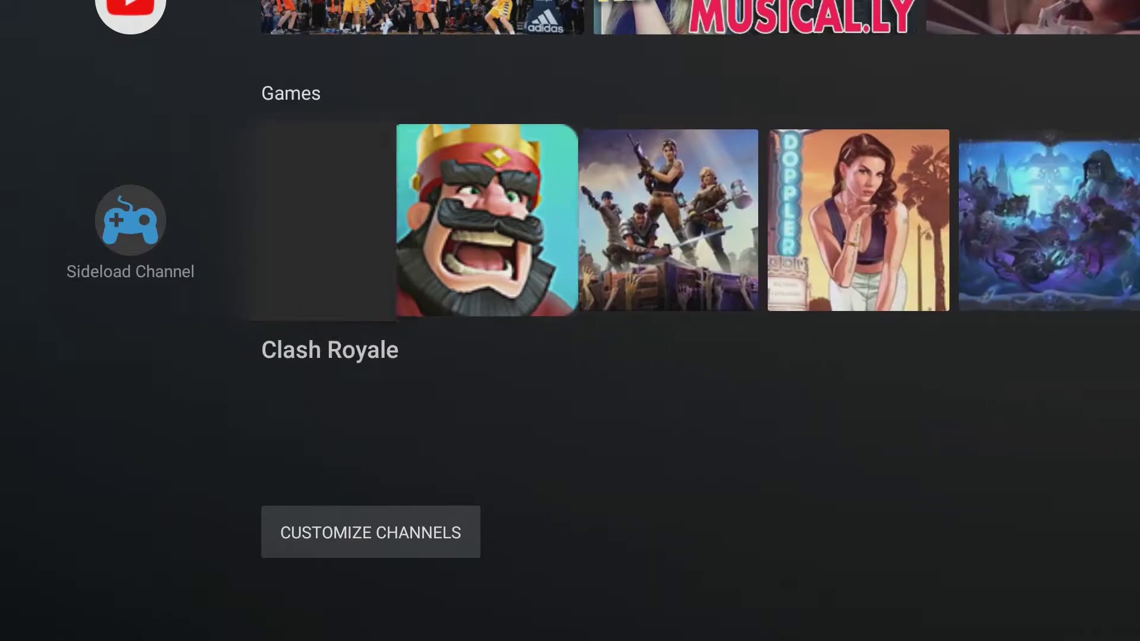
key("Left")
key("Left")
key("Left")
key("Left")
key("Left")
key("Left")
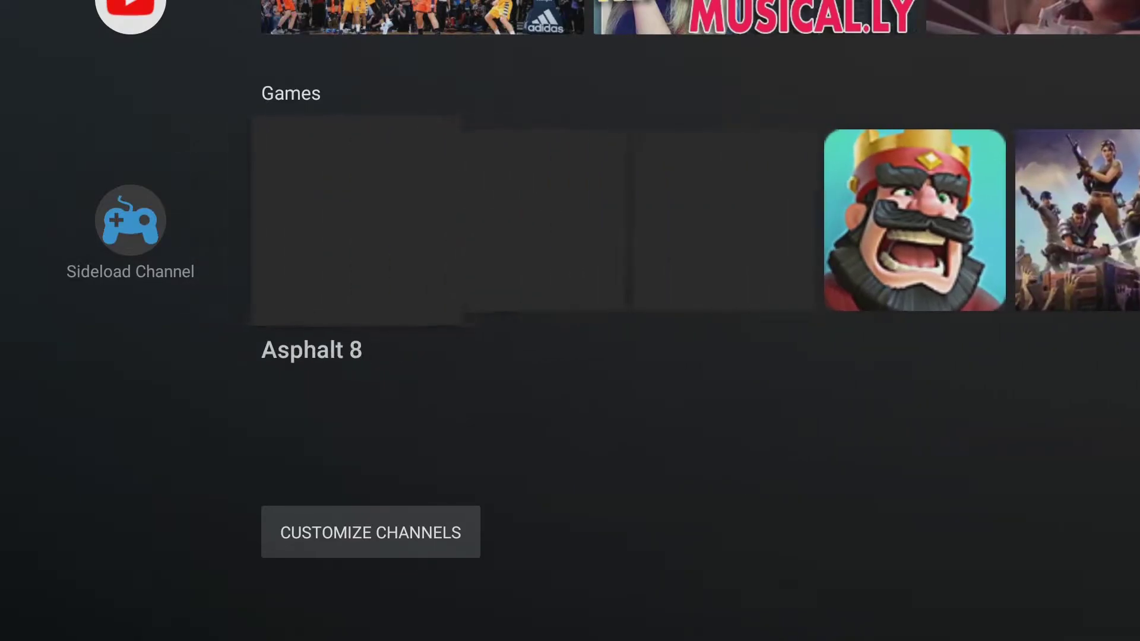
key("Right")
Launch Asphalt 8 from the Games channel, then return to Sideload Channel.
key("Return")
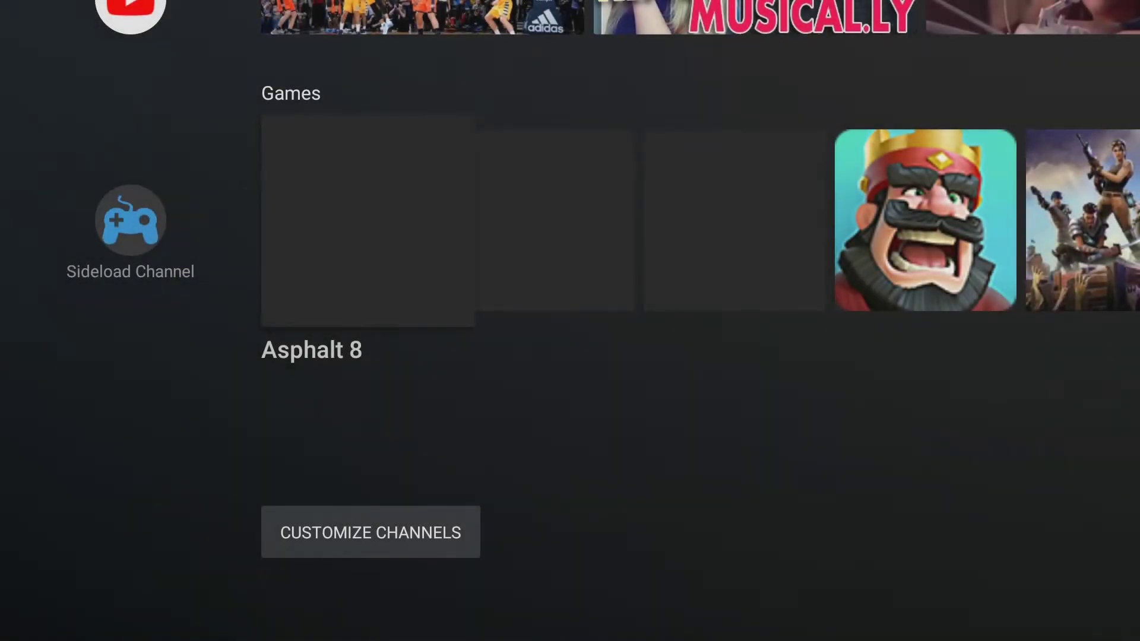
key("Left")
key("Right")
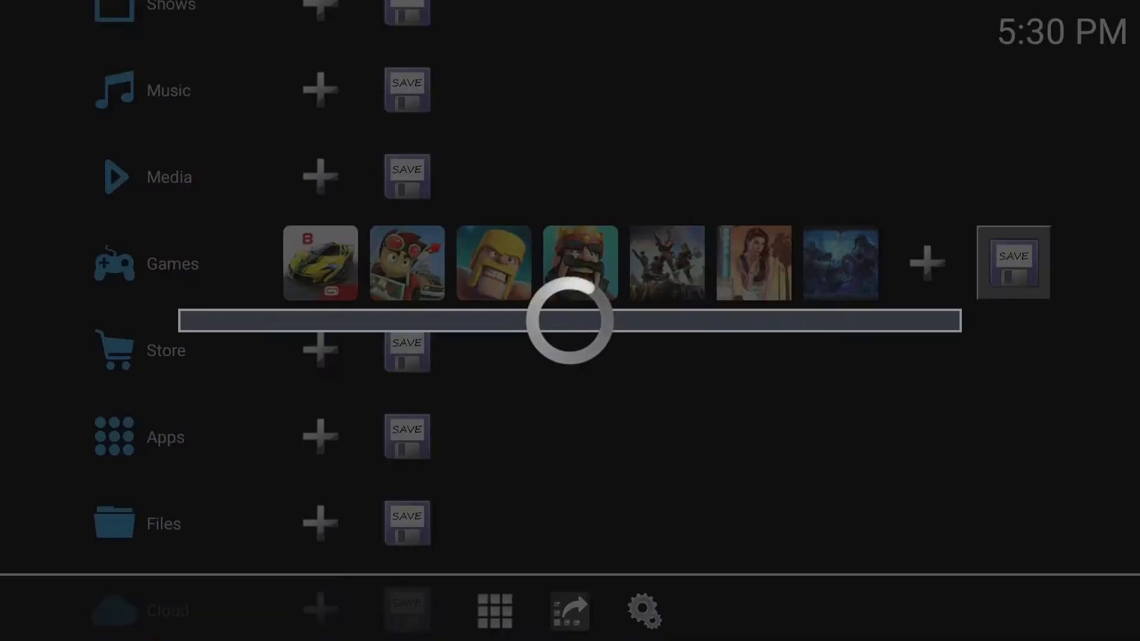
Close the app picker and open the included tile images for the Asphalt 8 tile.
key("Escape")
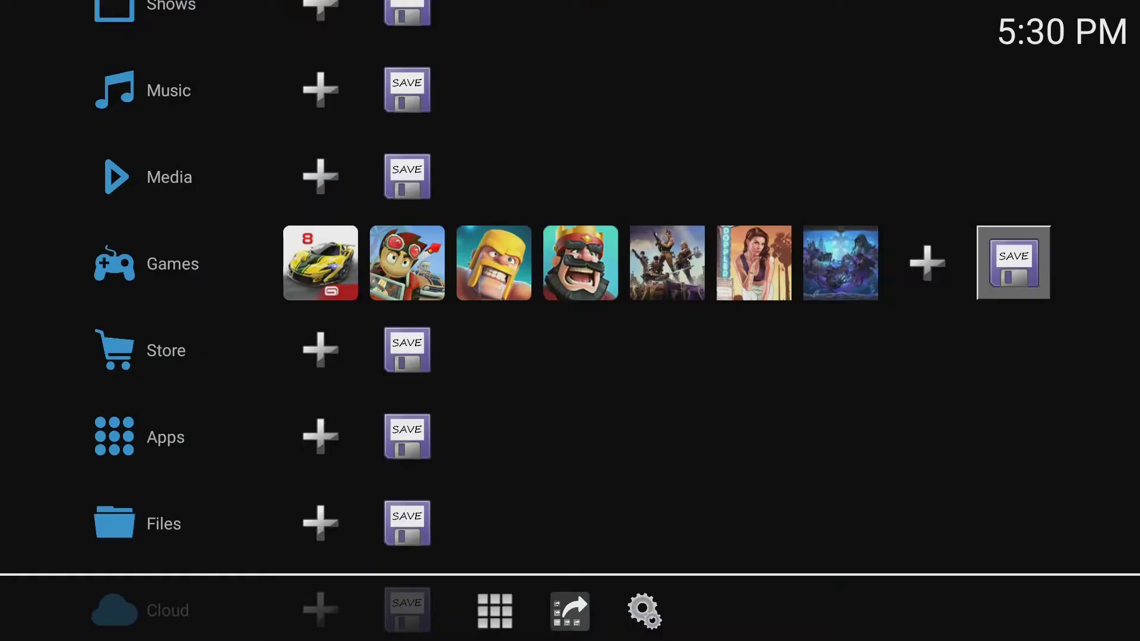
key("Down")
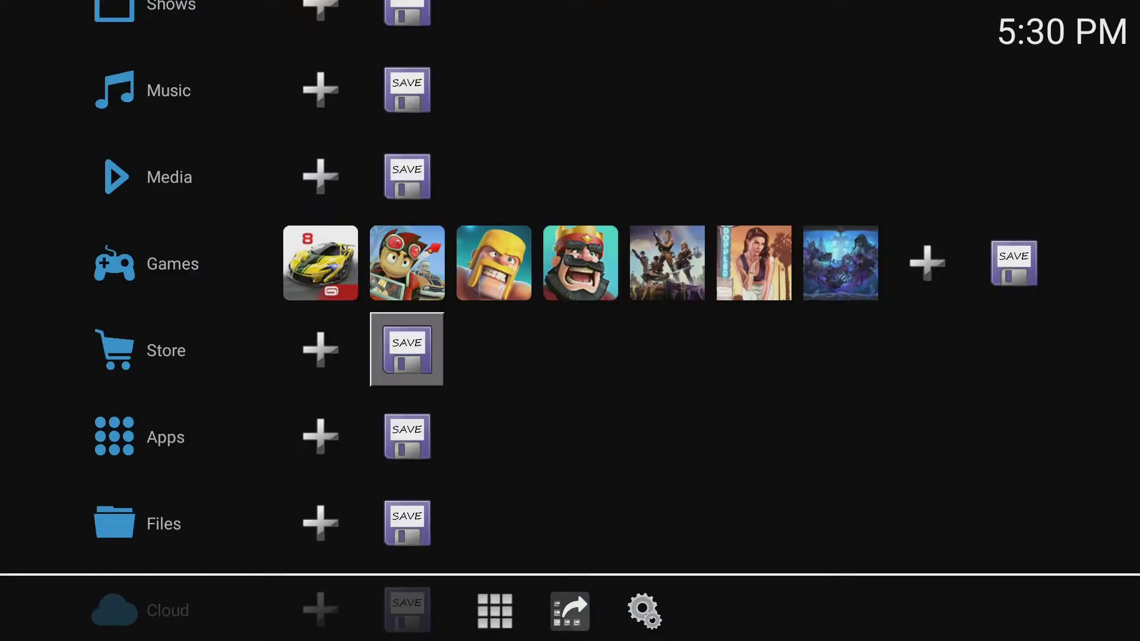
key("Up")
key("Left")
key("Return")
key("Down")
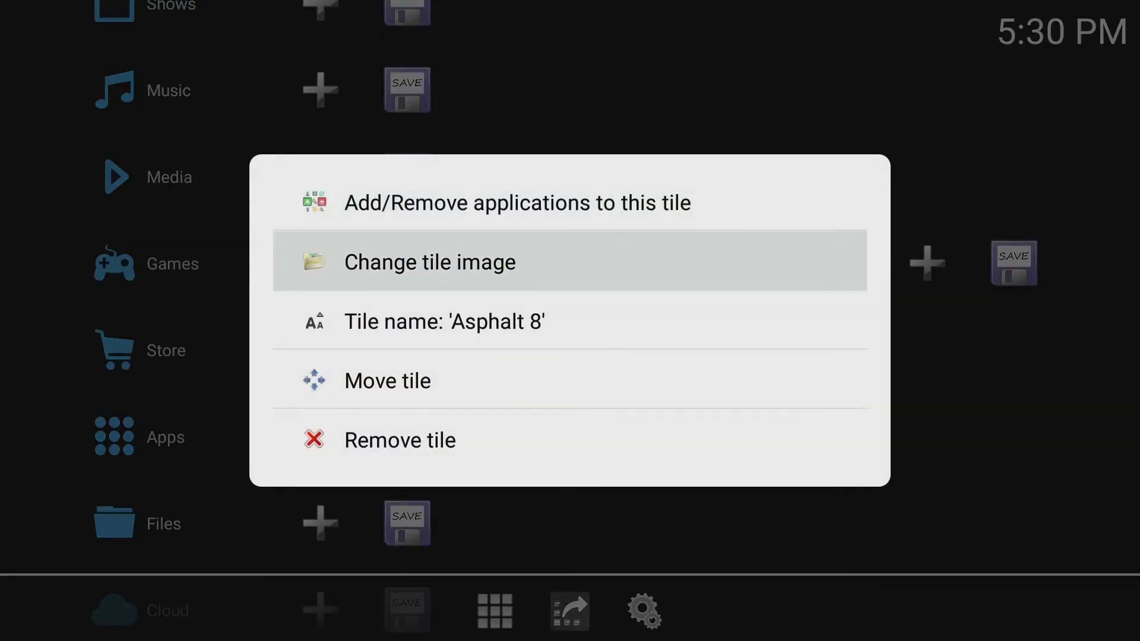
key("Return")
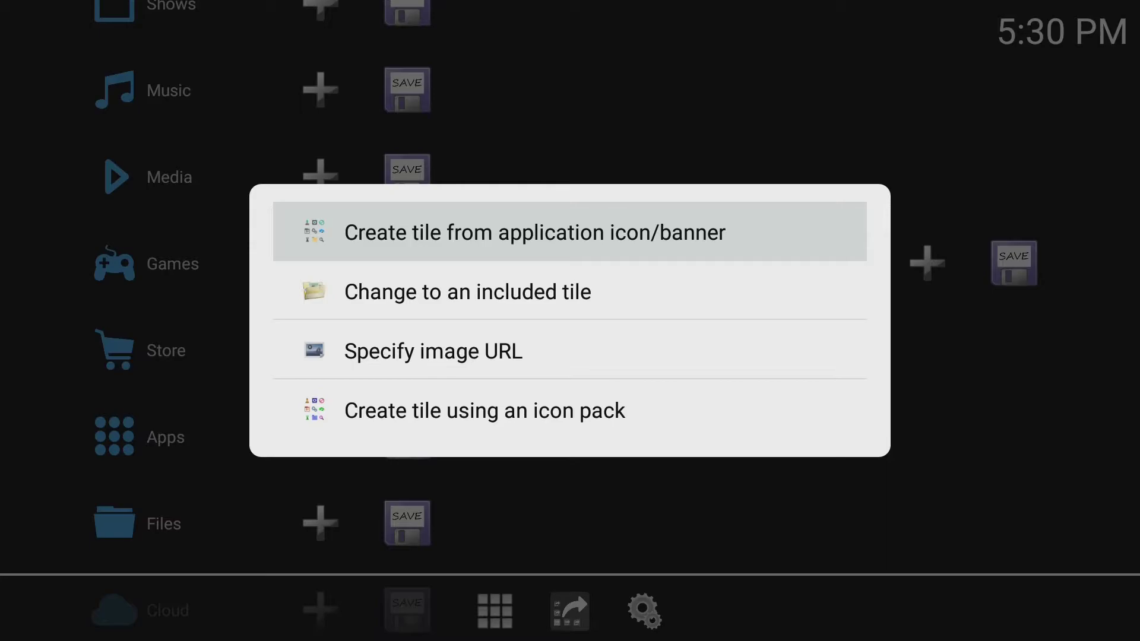
key("Down")
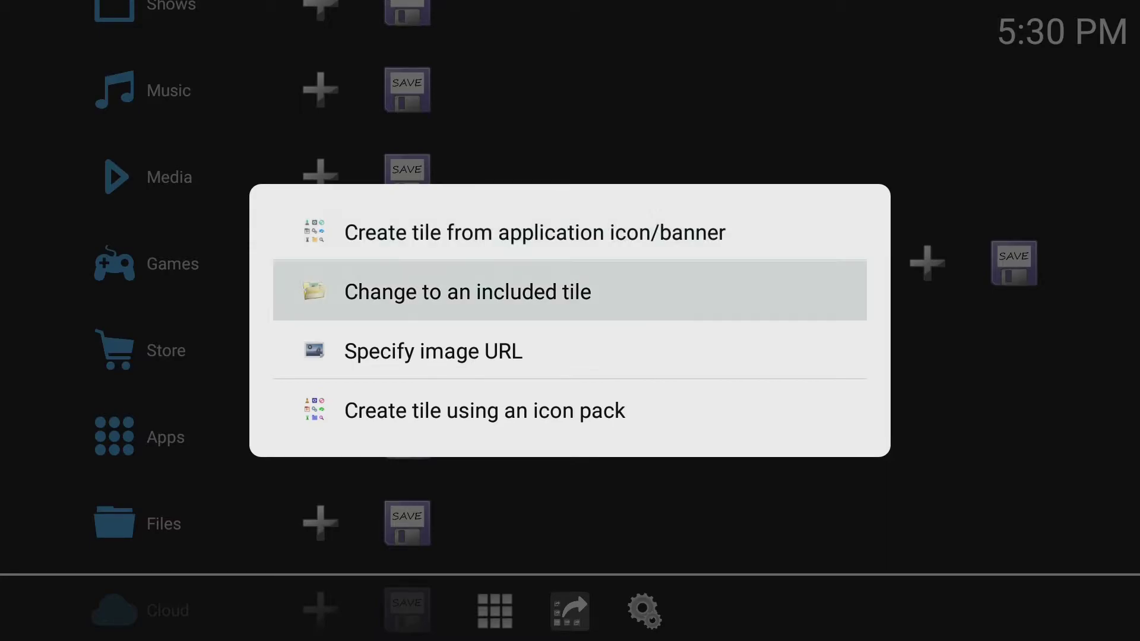
key("Return")
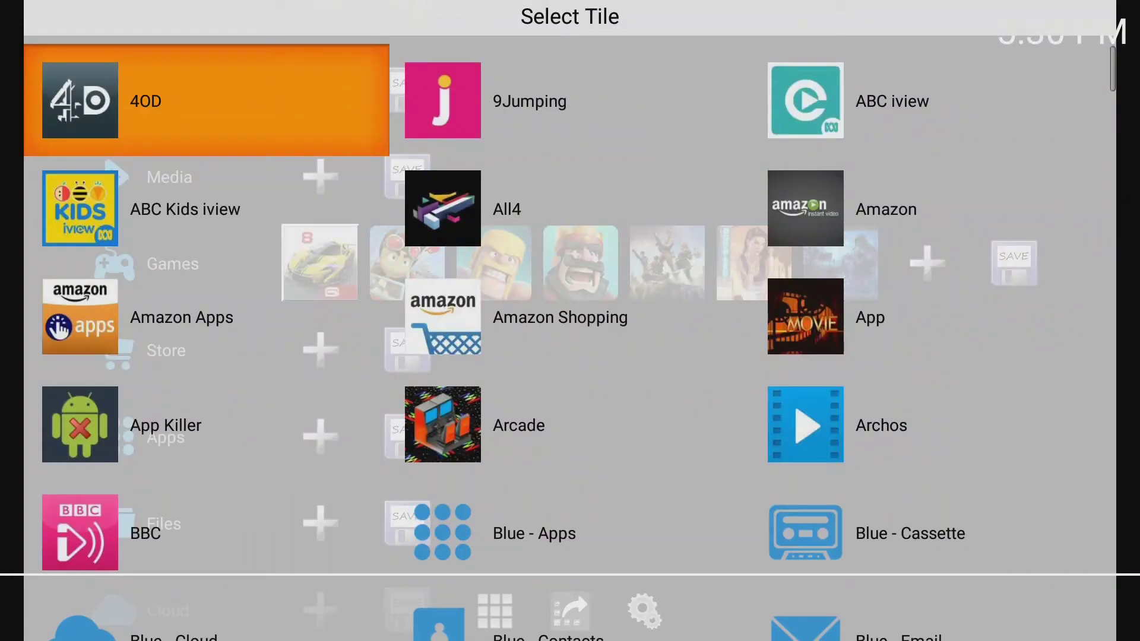
Browse the included tile images, then back out and choose Exit Application.
key("Down")
key("Down")
key("Down")
key("Down")
key("Down")
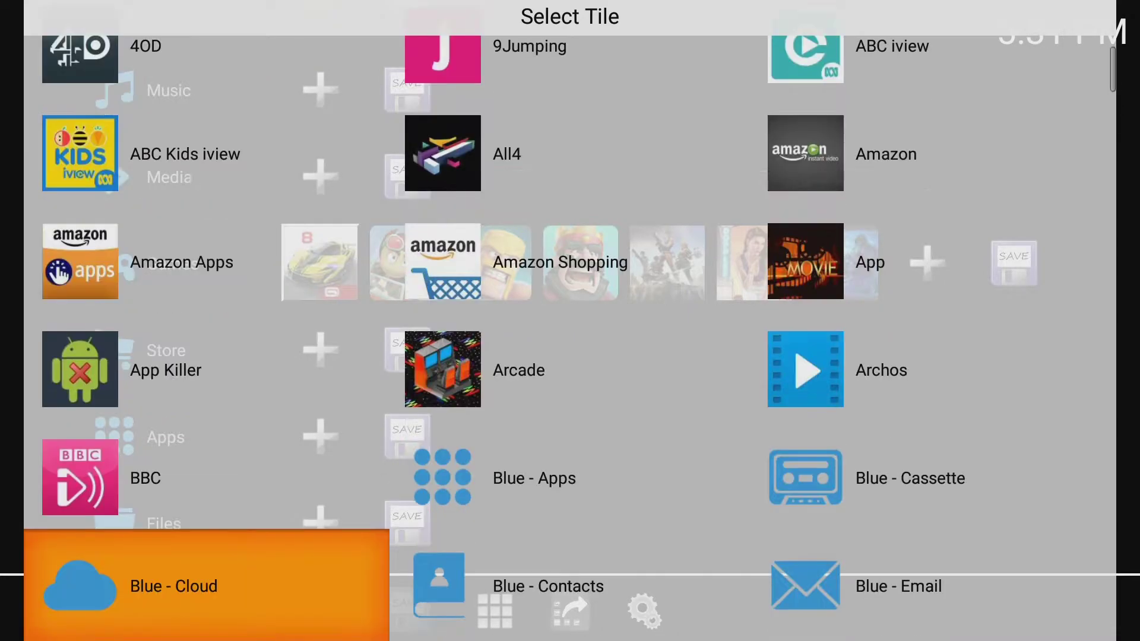
key("Down")
key("Down")
key("Down")
key("Down")
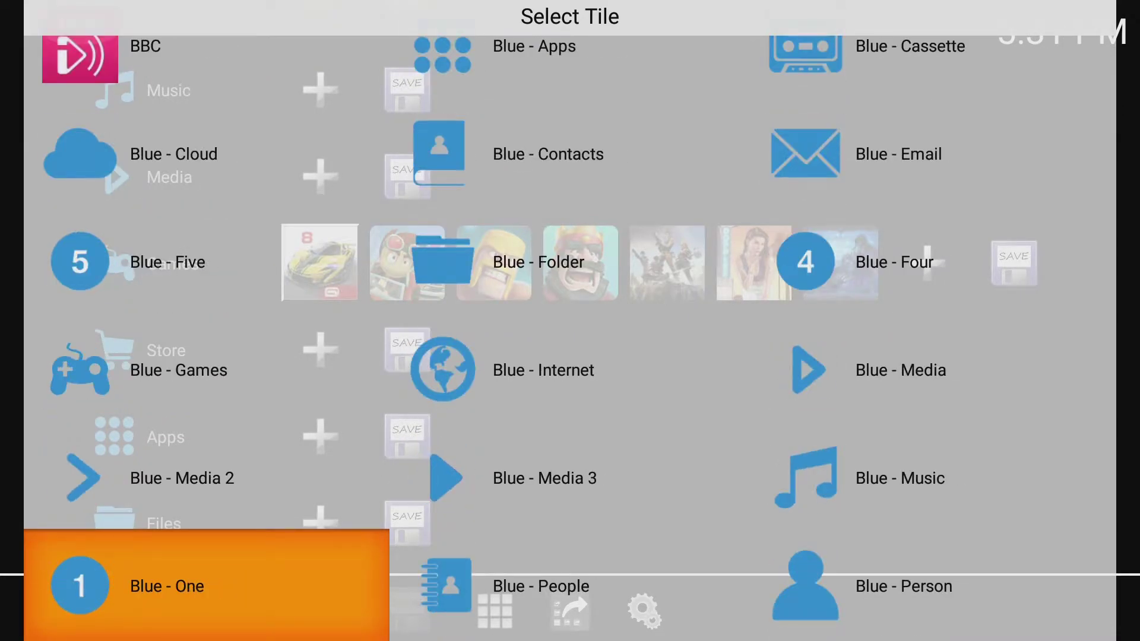
key("Down")
key("Down")
key("Down")
key("Down")
key("Down")
key("Down")
key("Down")
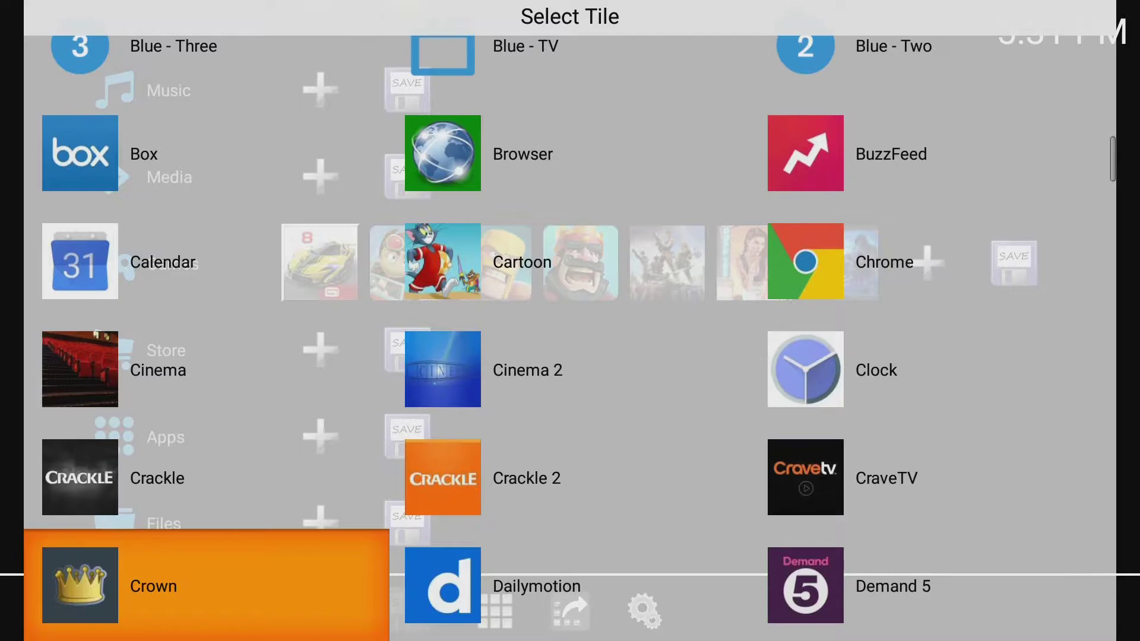
key("Down")
key("Down")
key("Down")
key("Down")
key("Down")
key("Down")
key("Down")
key("Down")
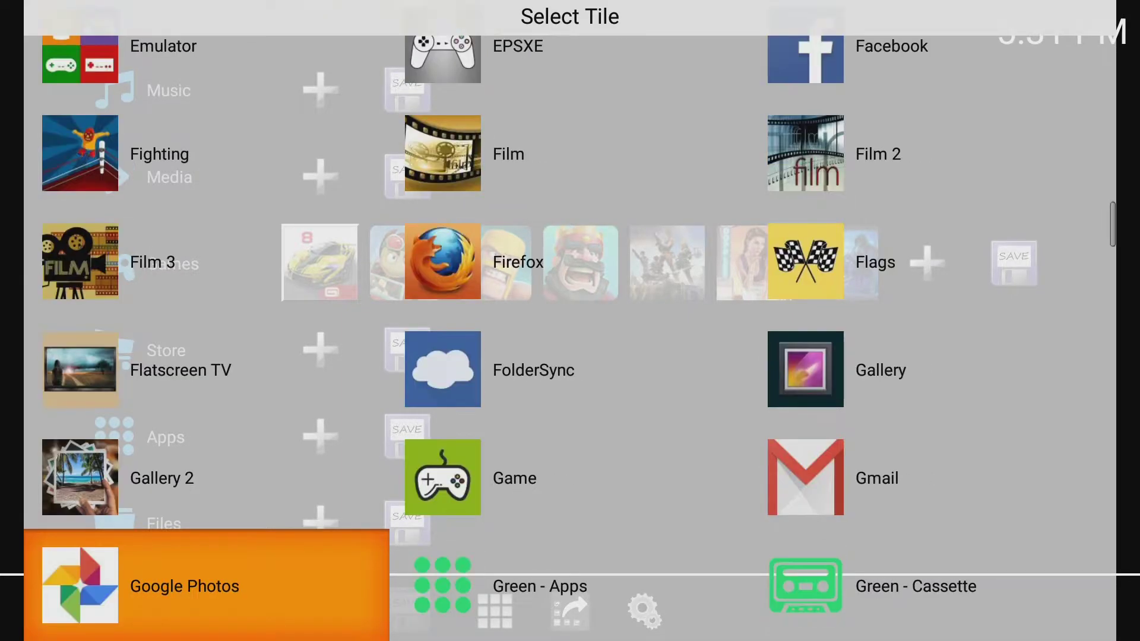
key("Down")
key("Down")
key("Escape")
key("Escape")
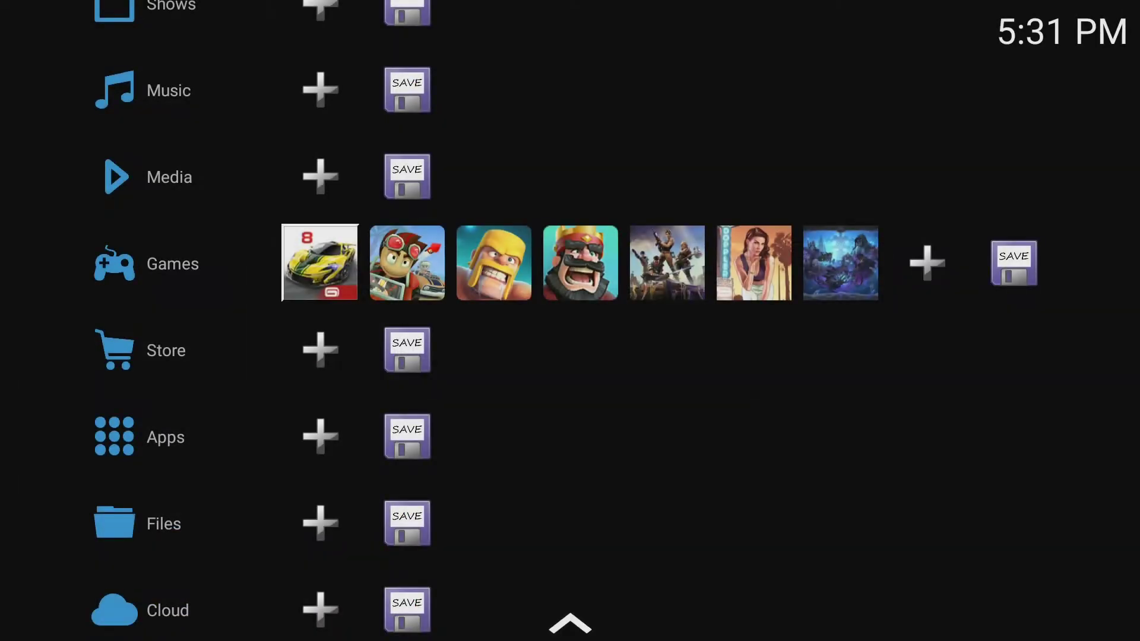
key("Down")
key("Escape")
key("Down")
Return to the home screen and move the Games channel up below Play Next.
key("Return")
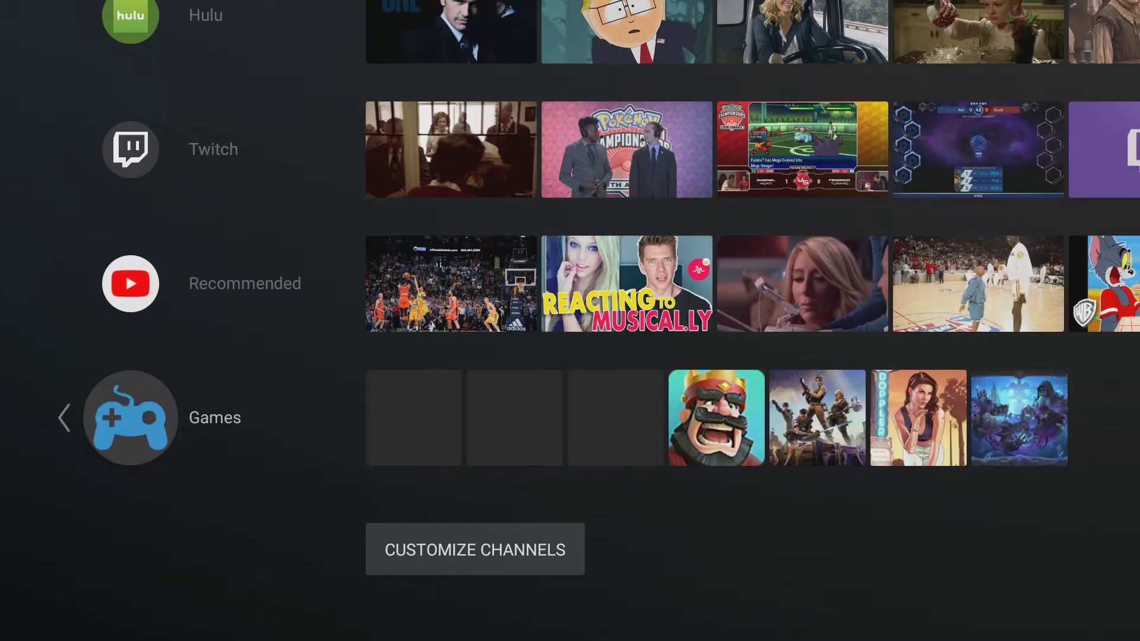
key("Left")
key("Right")
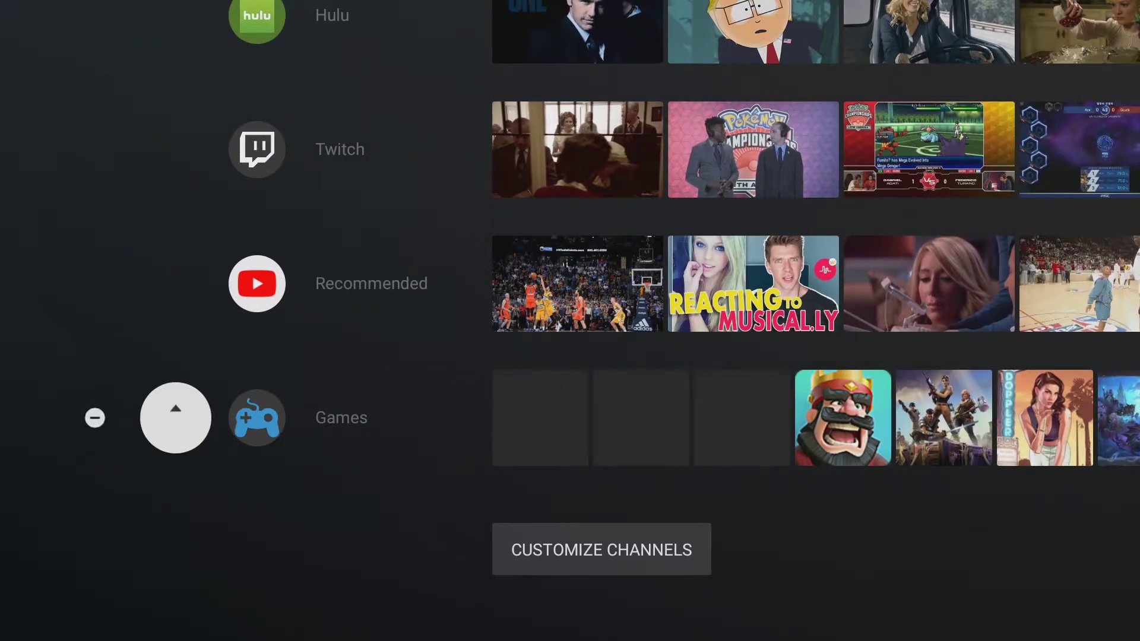
key("Left")
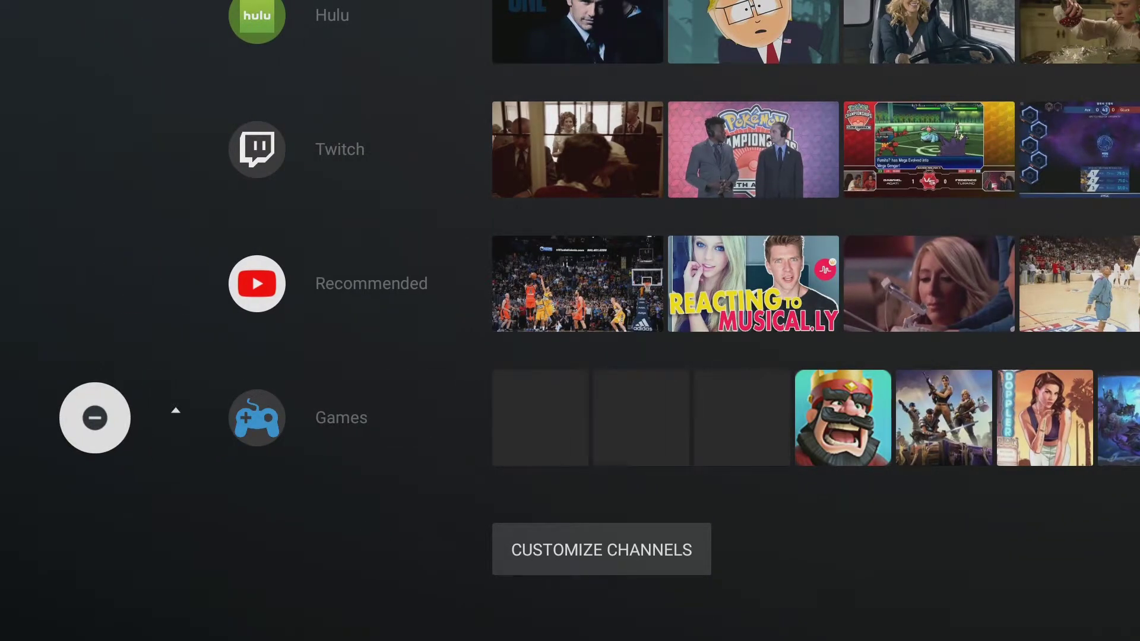
key("Right")
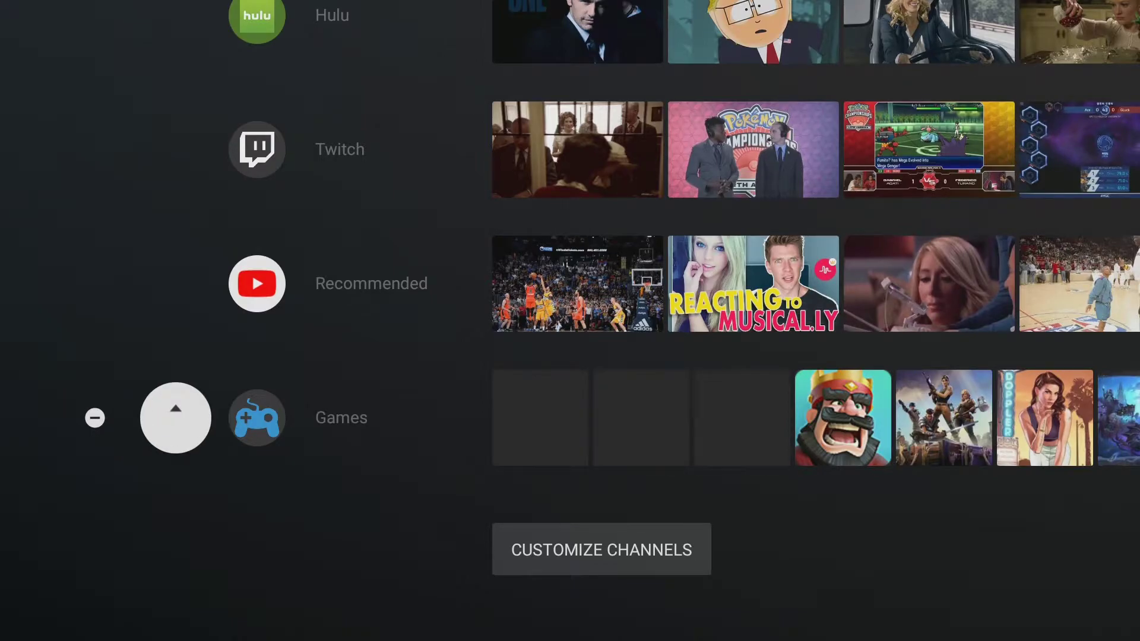
key("Right")
key("Return")
key("Return")
key("Return")
key("Return")
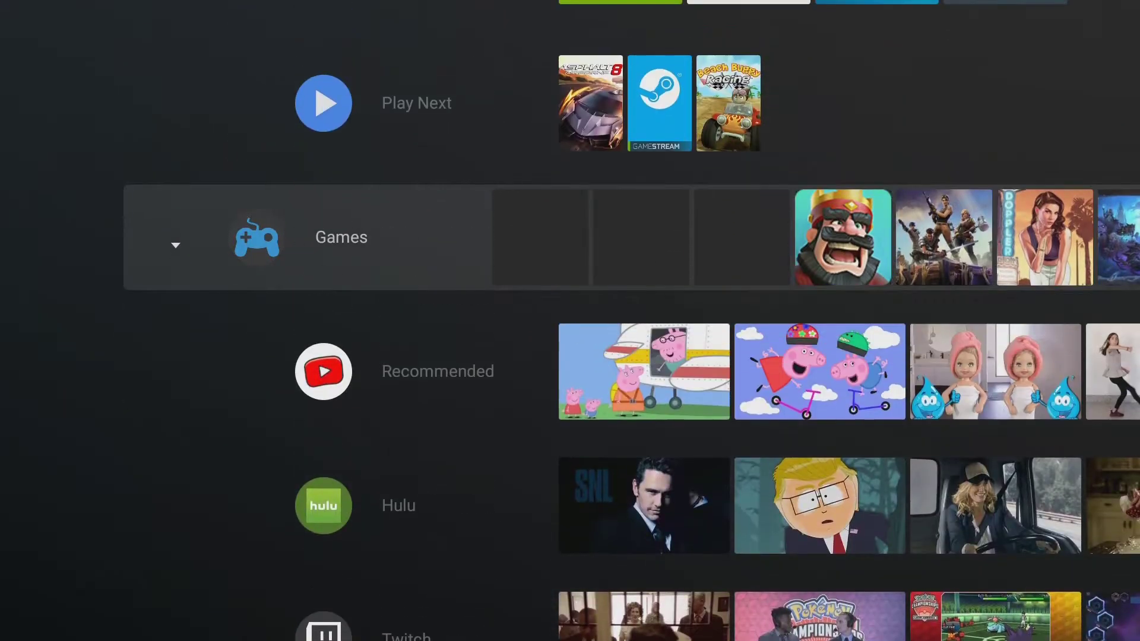
key("Left")
Remove the Games channel from the home screen, then glance at the YT Kids videos.
key("Left")
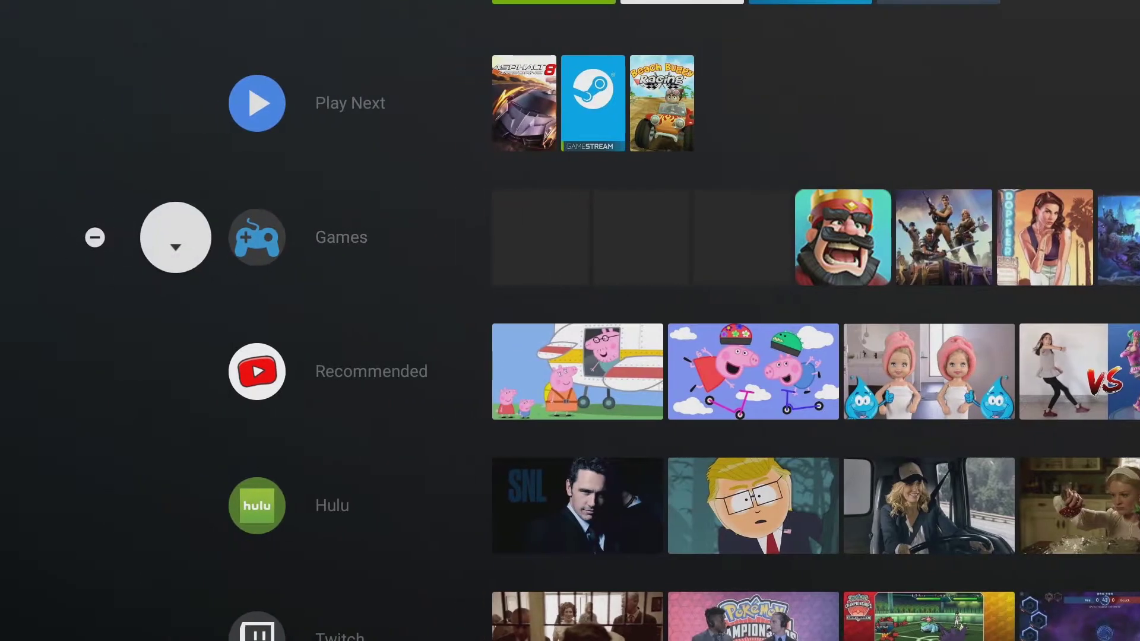
key("Left")
key("Return")
key("Right")
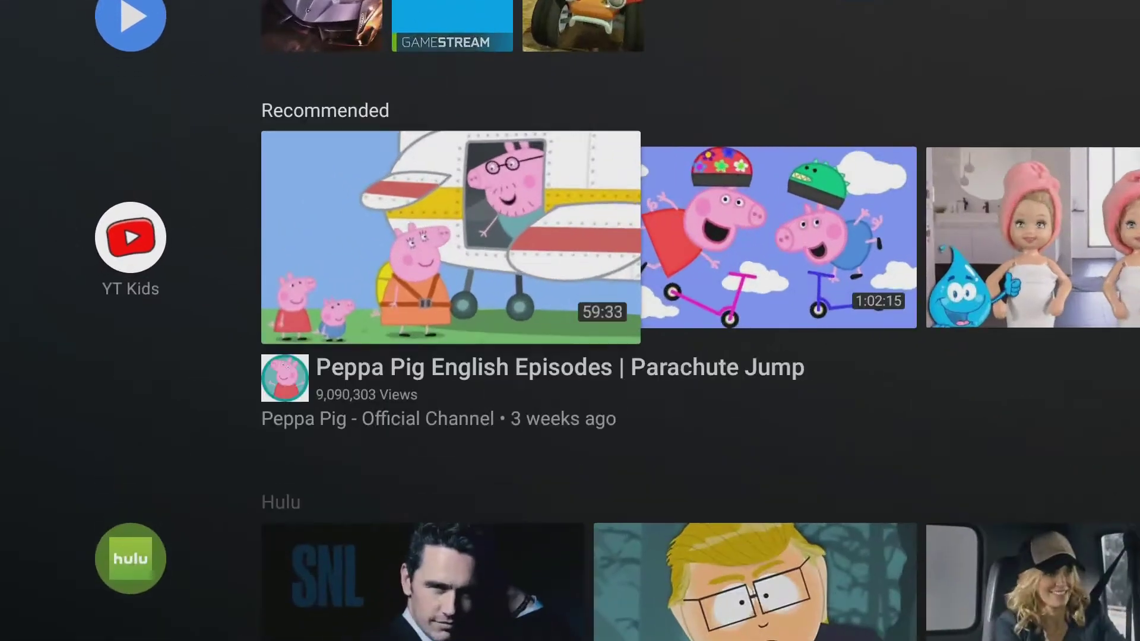
key("Right")
key("Left")
In Customize Channels, switch Sideload Channel's Games channel back on.
key("Down")
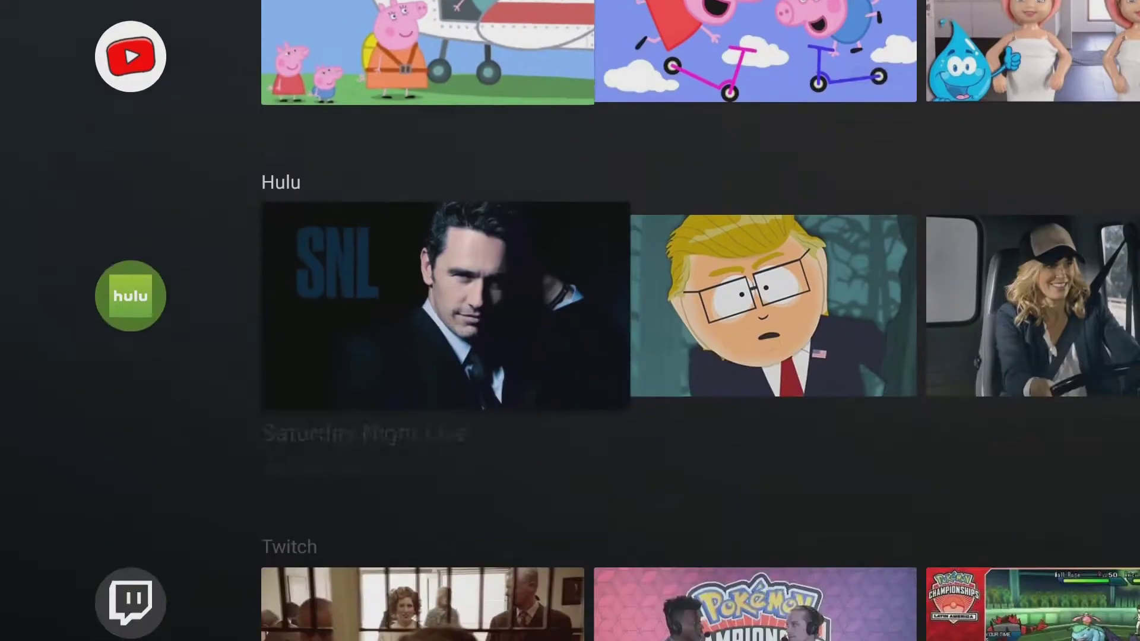
key("Down")
key("Down")
key("Down")
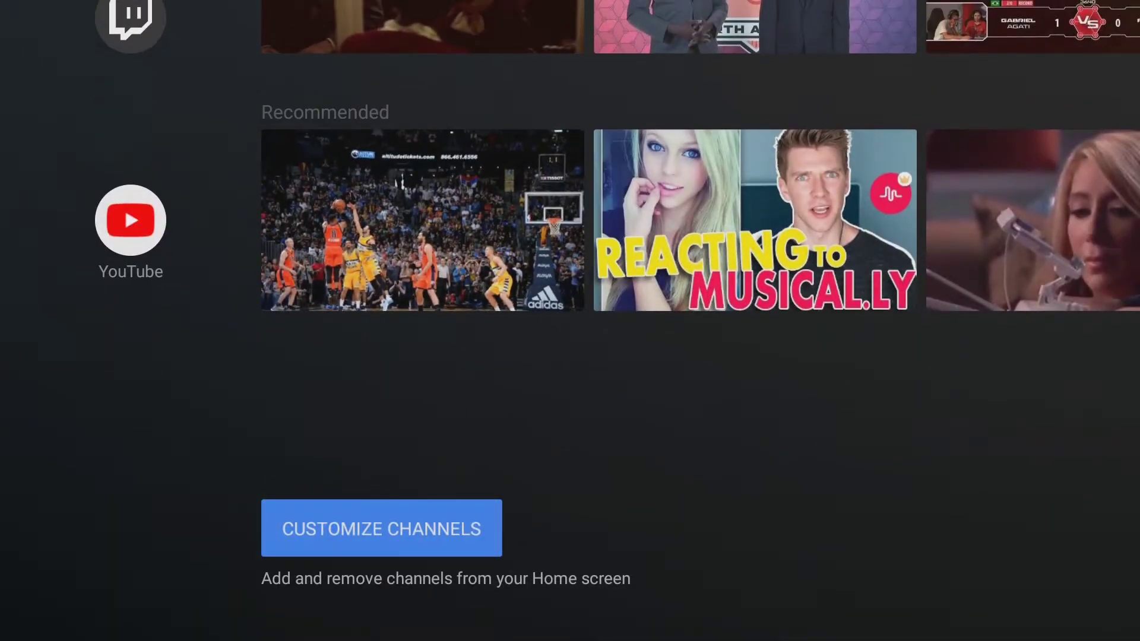
key("Return")
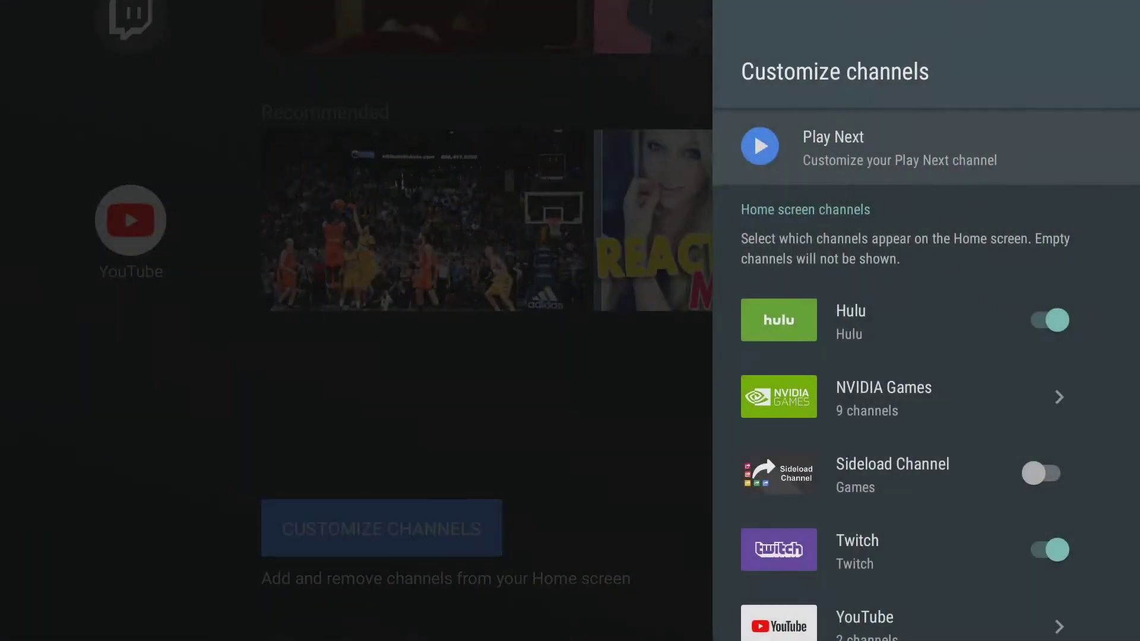
key("Down")
key("Down")
key("Down")
key("Down")
key("Up")
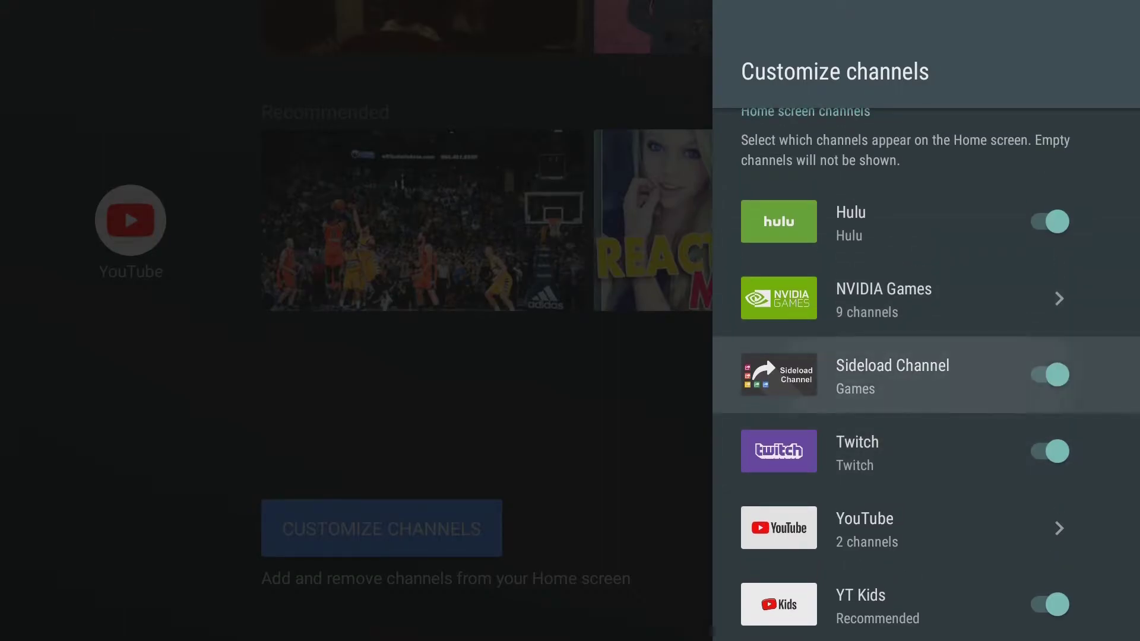
key("Escape")
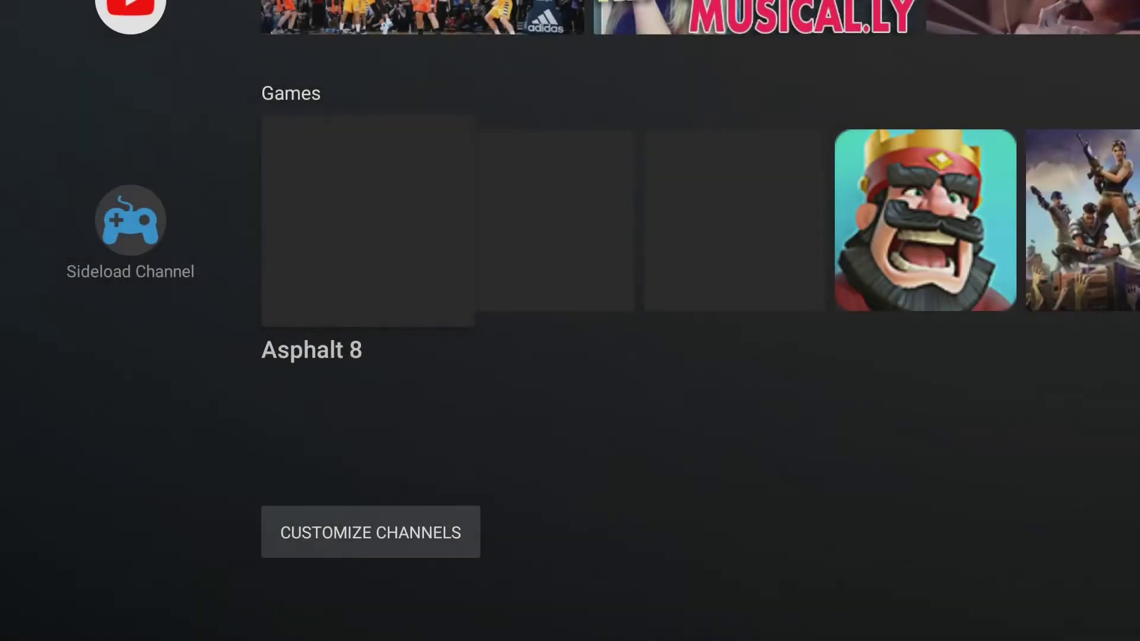
Remove the Games channel from the home screen once more.
key("Left")
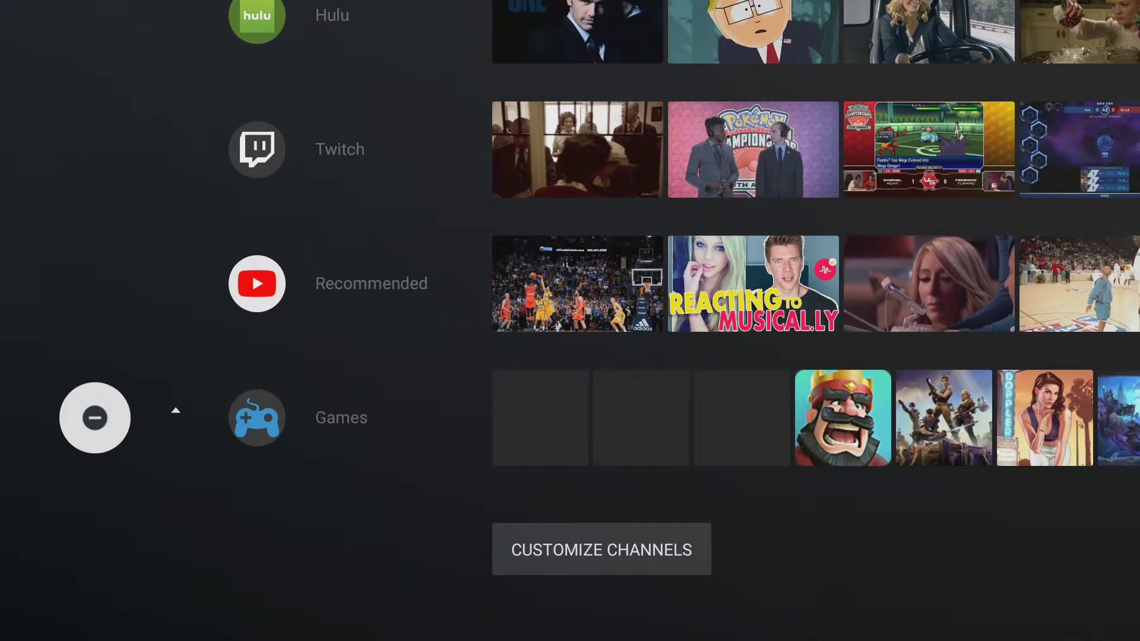
key("Return")
key("Up")
key("Up")
key("Up")
key("Up")
key("Up")
key("Up")
key("Up")
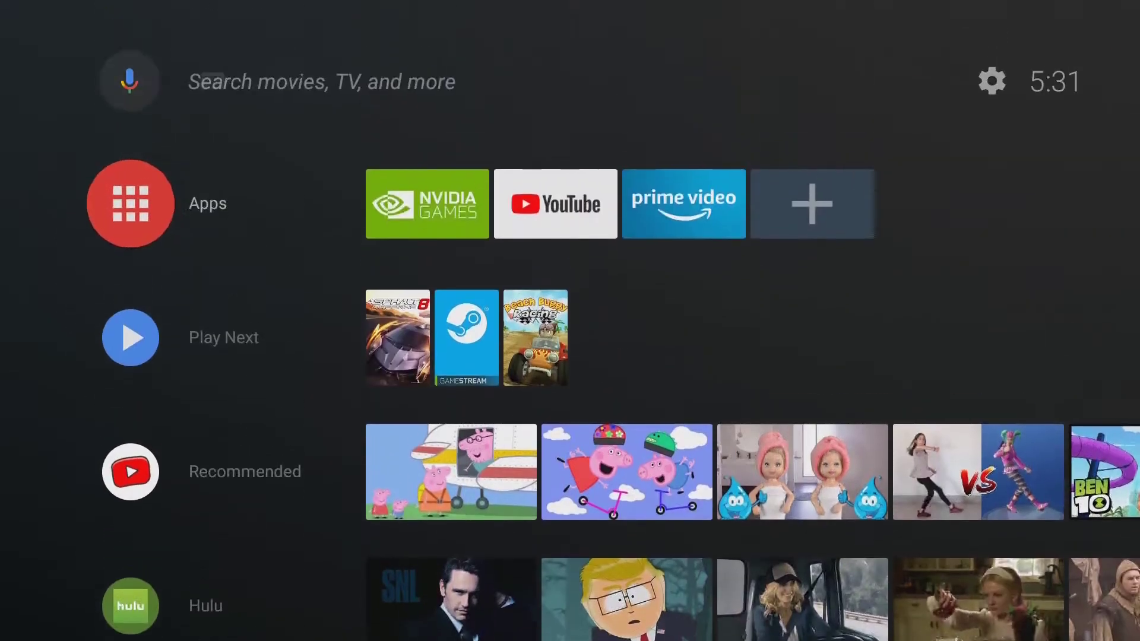
Launch Sideload Channel from the full list of installed apps.
key("Down")
key("Return")
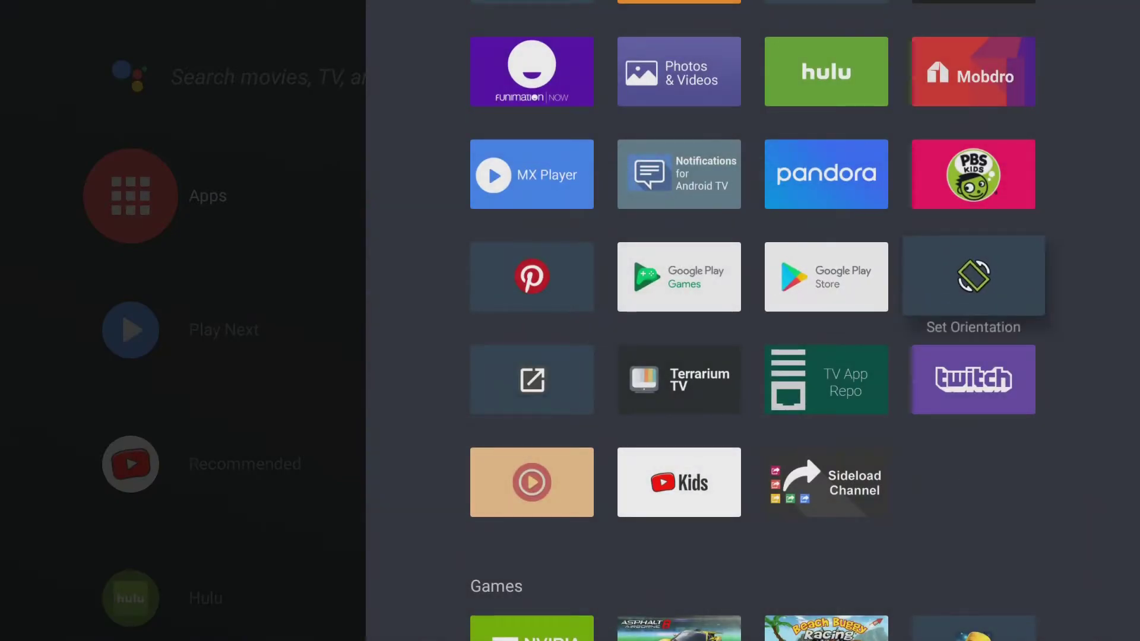
key("Down")
key("Down")
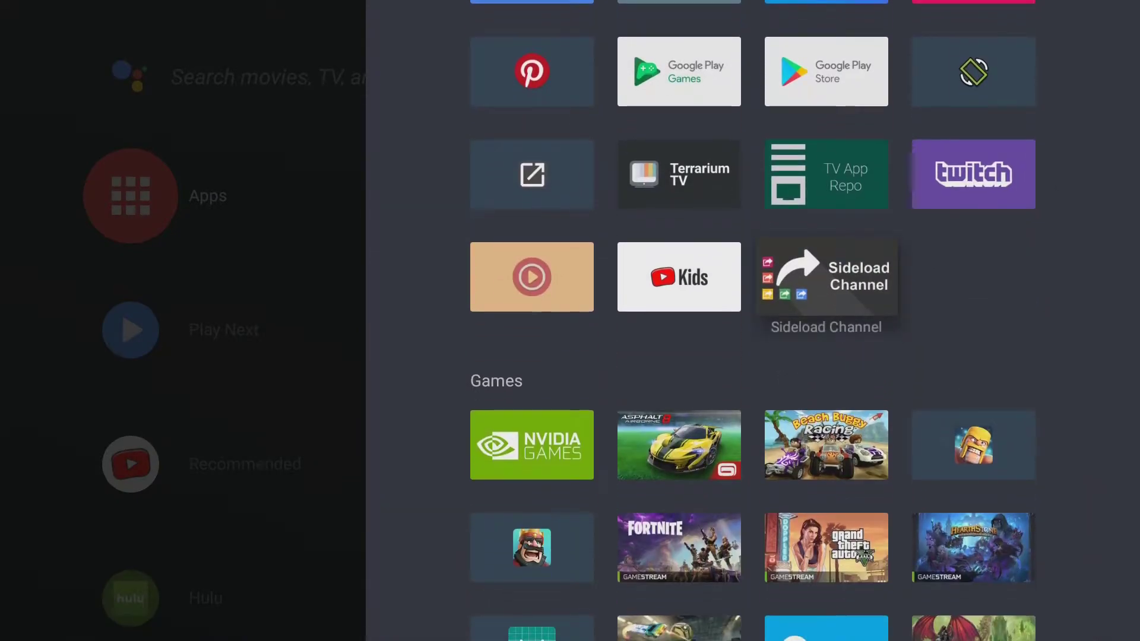
key("Return")
Remove the Asphalt 8 tile from the Games row.
key("Right")
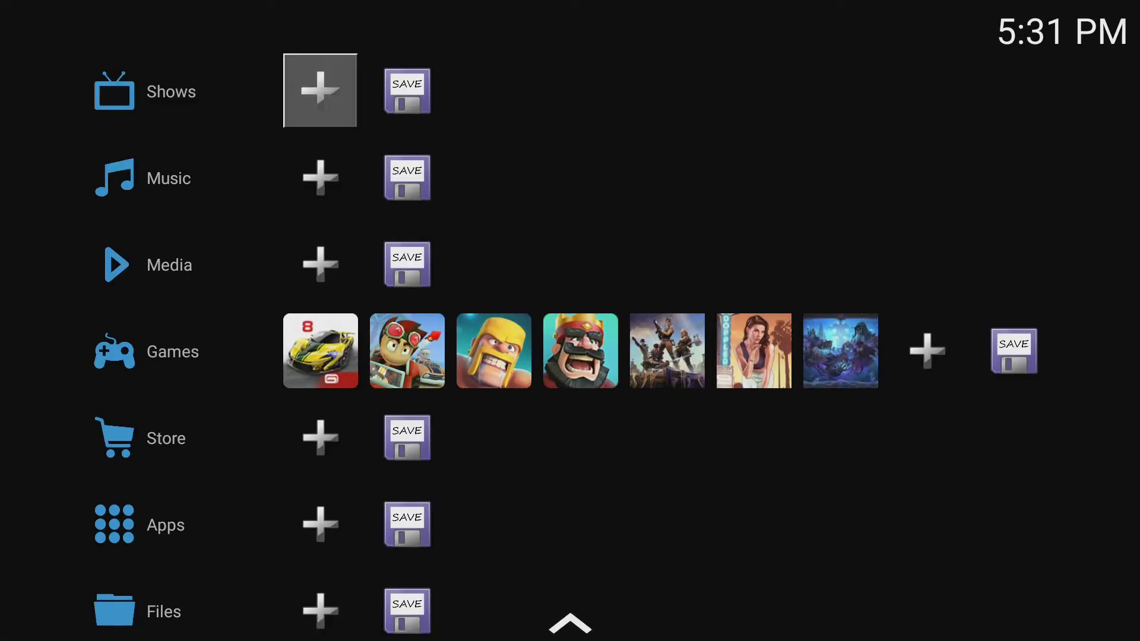
key("Down")
key("Down")
key("Down")
key("Up")
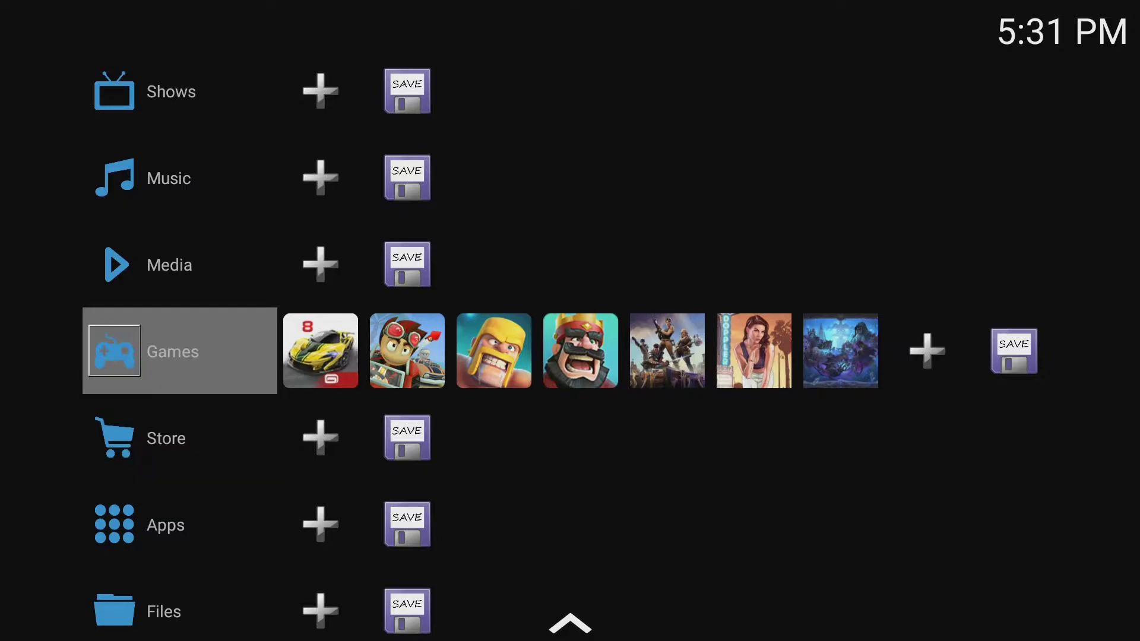
key("Menu")
key("Down")
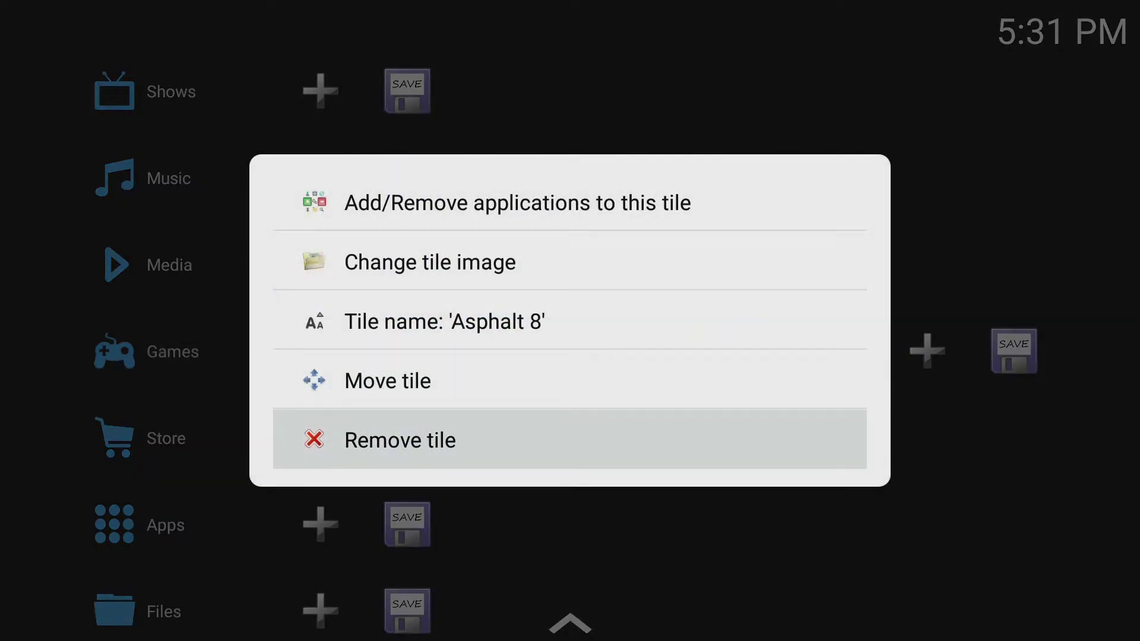
key("Escape")
key("Menu")
Remove the BB Racing tile from the Games row.
key("Down")
key("Down")
key("Down")
key("Down")
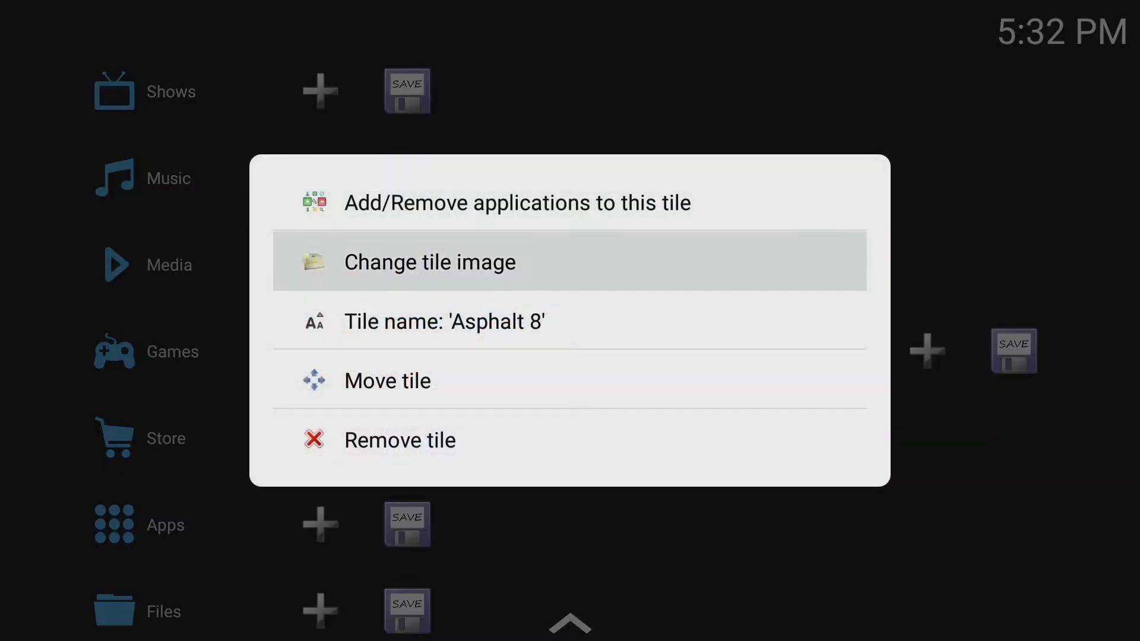
key("Return")
key("Down")
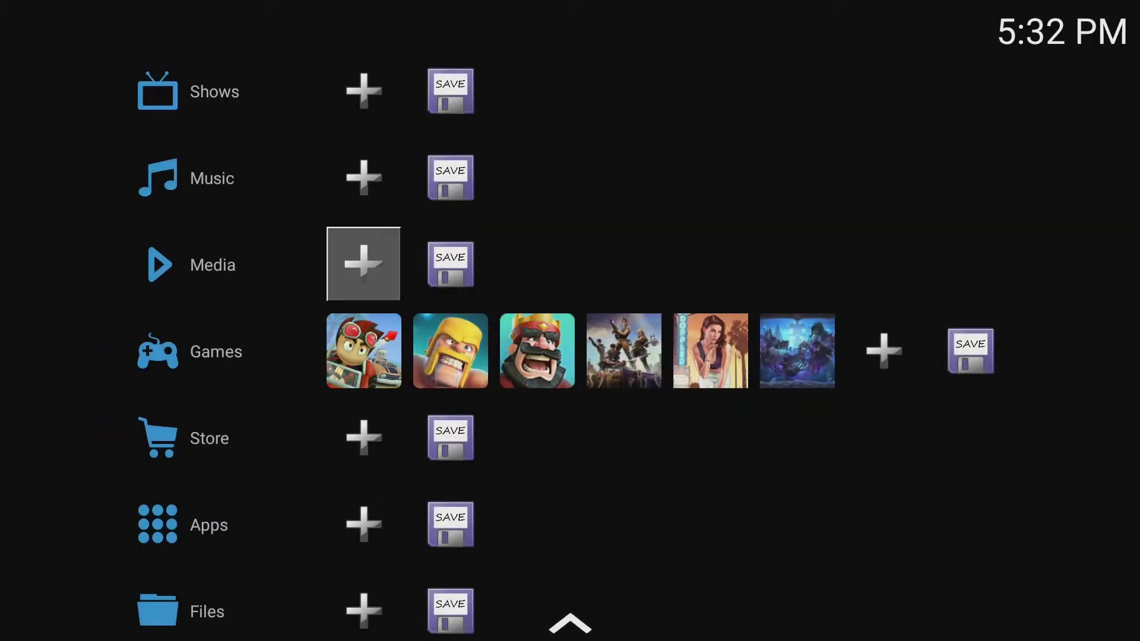
key("Down")
key("Up")
key("Menu")
key("Down")
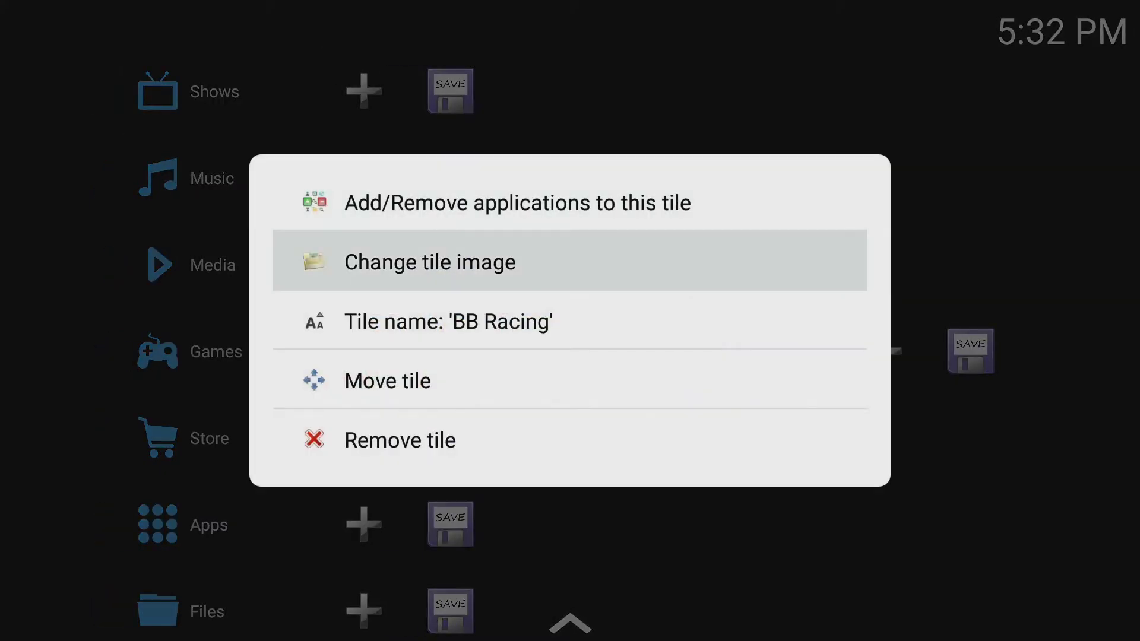
Remove the Clash of Clans tile from the Games row.
key("Down")
key("Down")
key("Down")
key("Return")
key("Right")
key("Down")
key("Down")
key("Down")
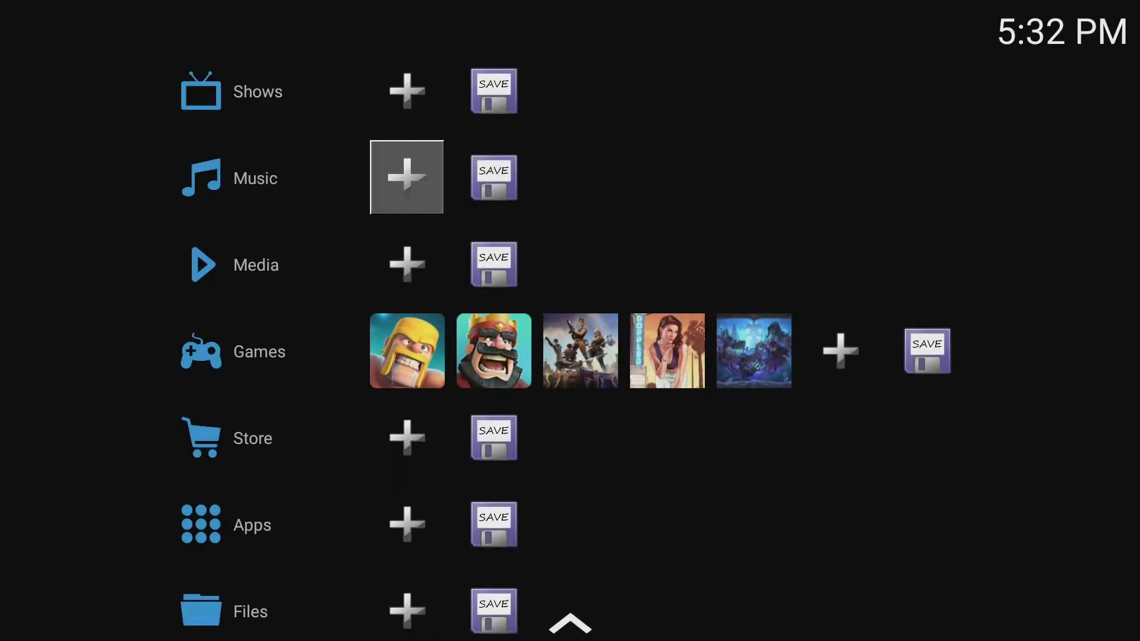
key("Menu")
Open the tile options for Clash Royale, now first in the Games row.
key("Down")
key("Down")
key("Down")
key("Down")
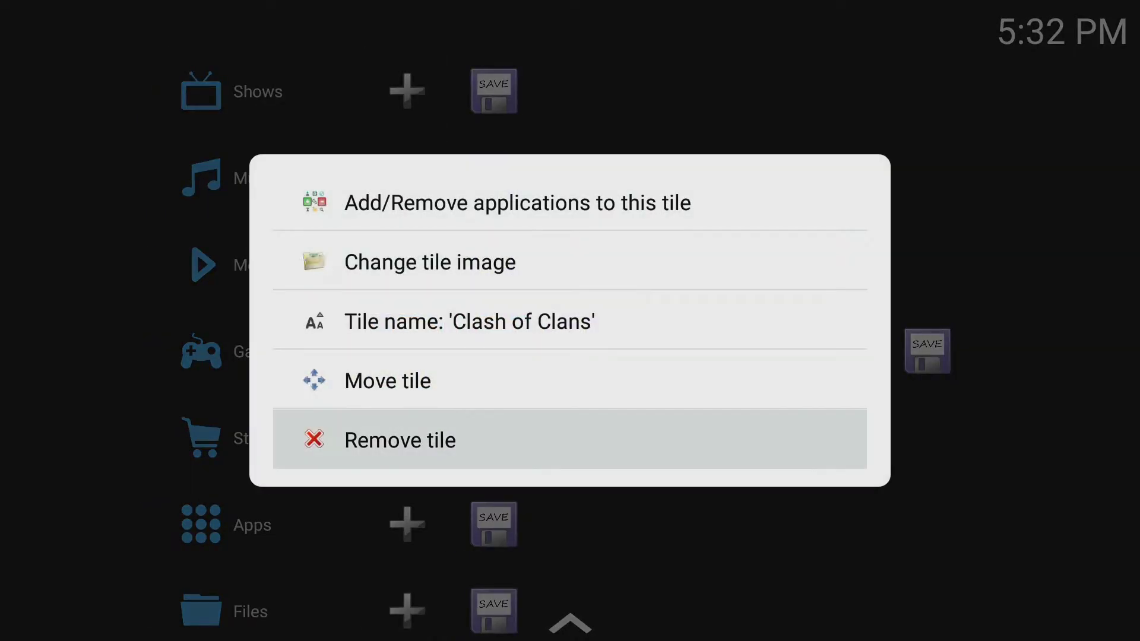
key("Return")
key("Right")
key("Down")
key("Down")
key("Down")
key("Menu")
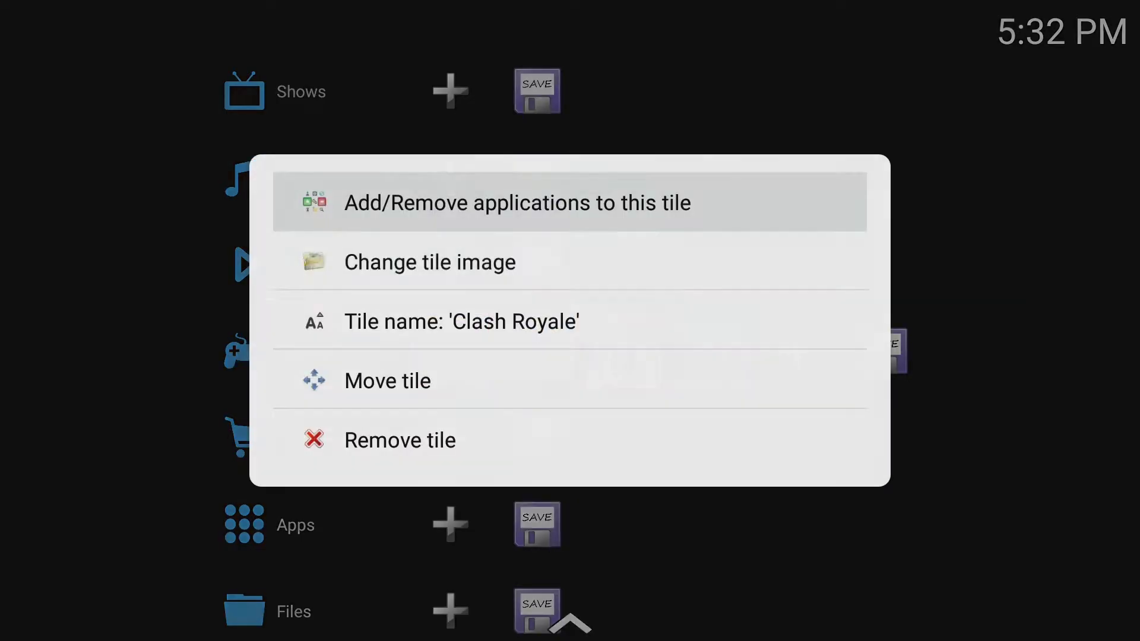